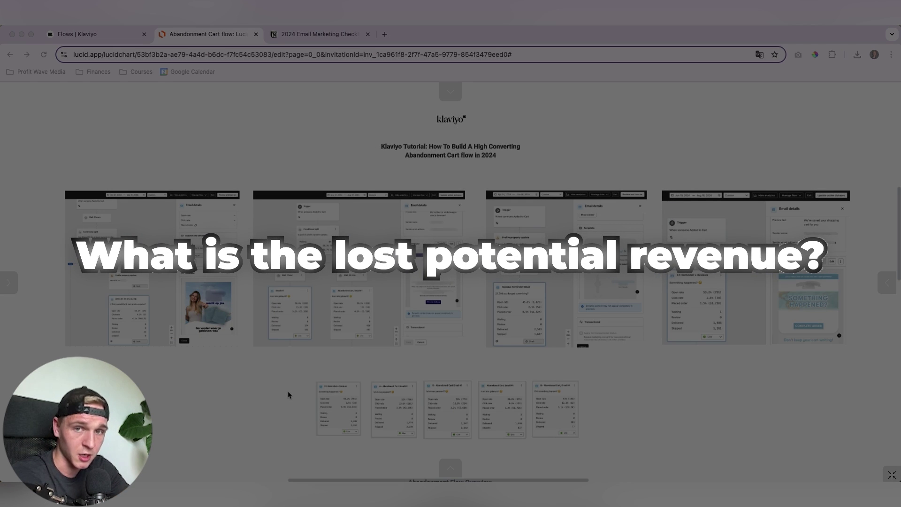
Pan across the flow screenshots to the Email #1 Placed order stats and the Abandonment Flow Overview.
scroll(187, 268, "up", 5)
scroll(187, 268, "up", 5)
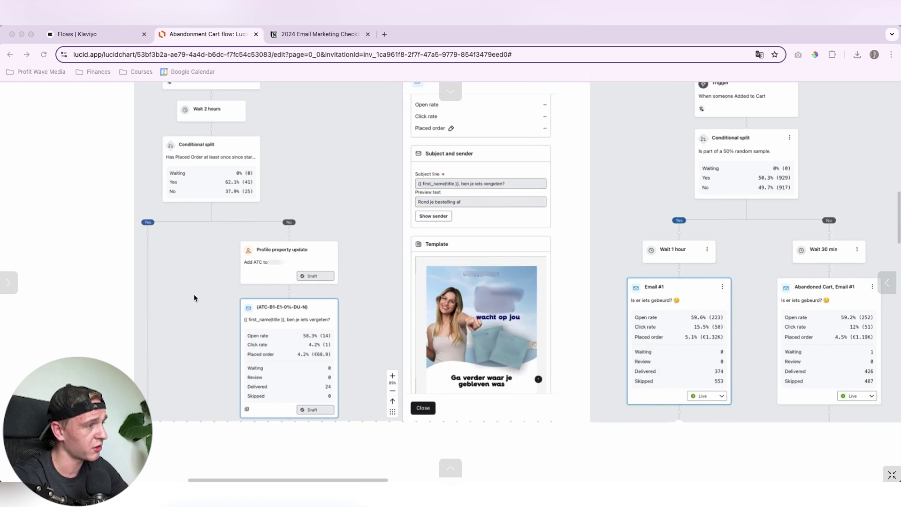
scroll(195, 297, "down", 3)
scroll(318, 362, "up", 5)
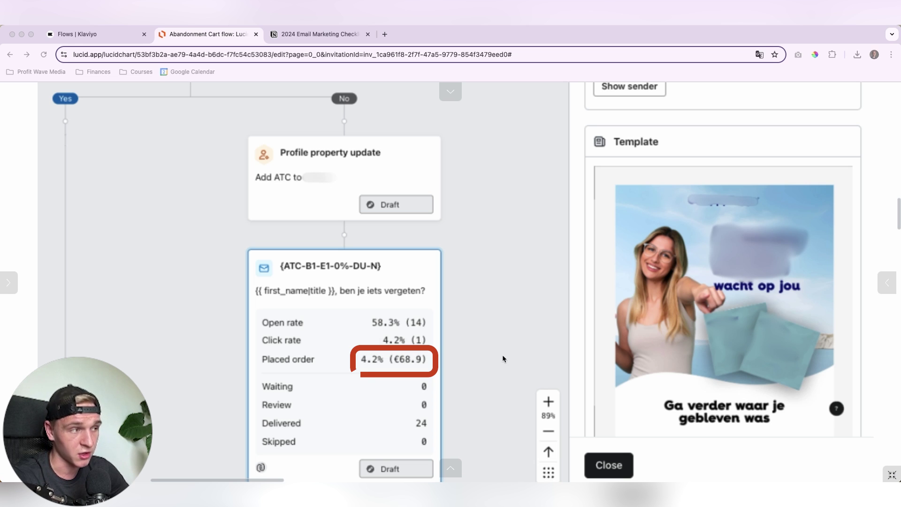
scroll(502, 356, "down", 4)
scroll(503, 357, "right", 8)
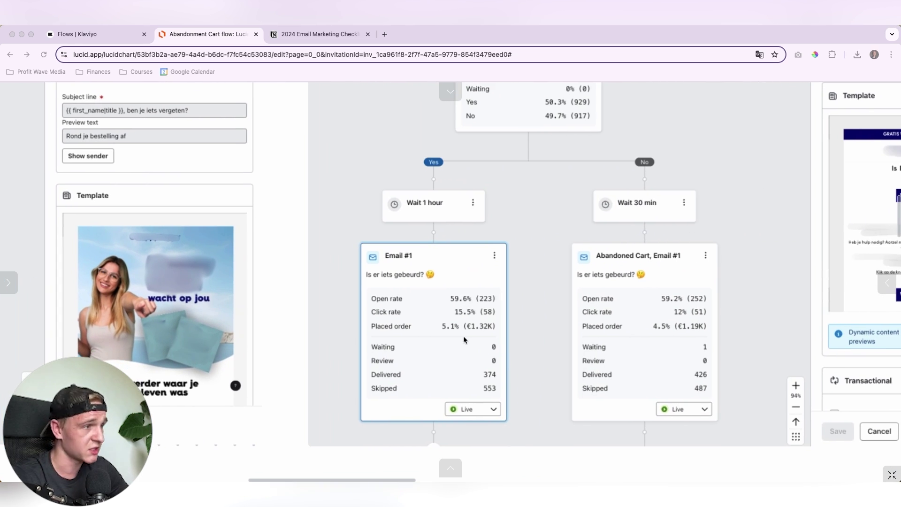
scroll(464, 335, "up", 2)
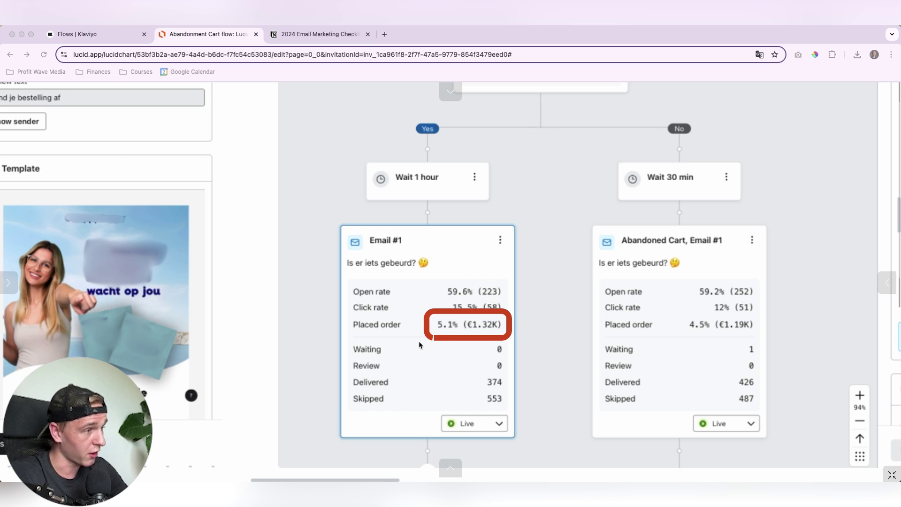
scroll(419, 341, "down", 3)
scroll(421, 344, "right", 15)
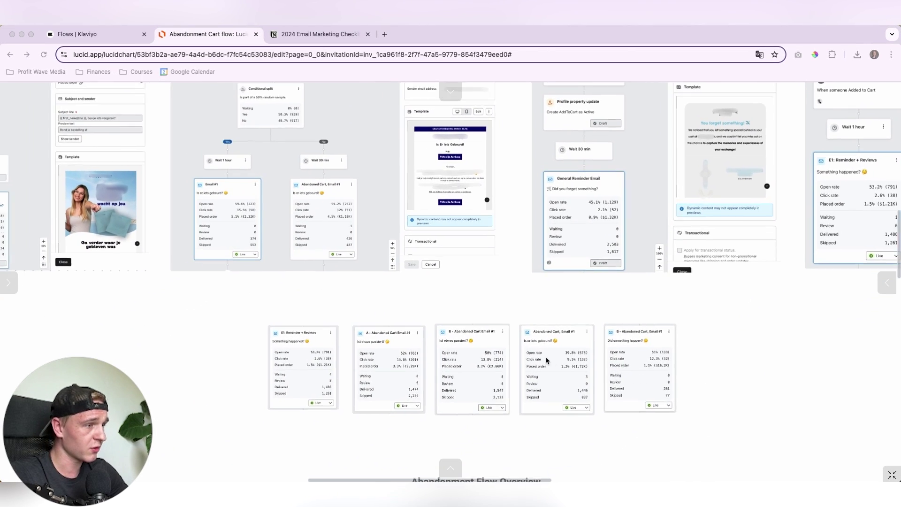
scroll(540, 357, "up", 5)
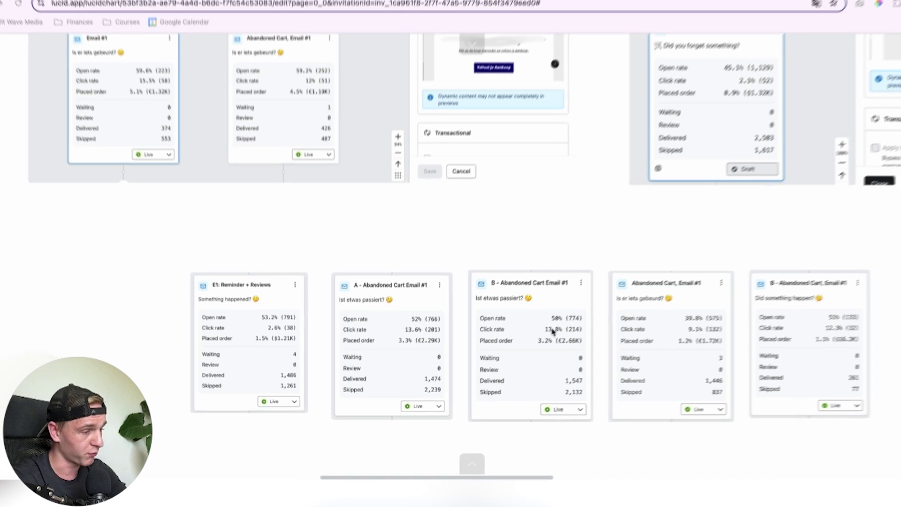
scroll(535, 349, "down", 3)
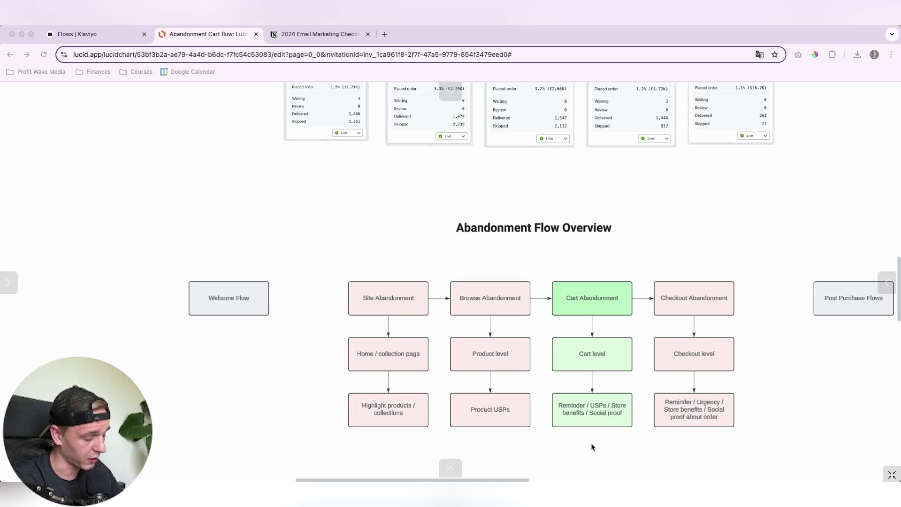
scroll(579, 300, "up", 3)
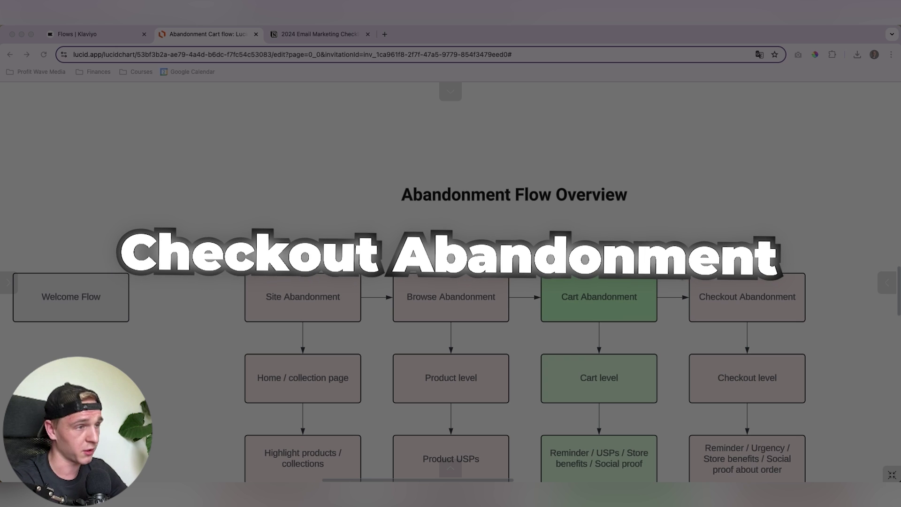
scroll(678, 280, "left", 2)
scroll(678, 280, "down", 1)
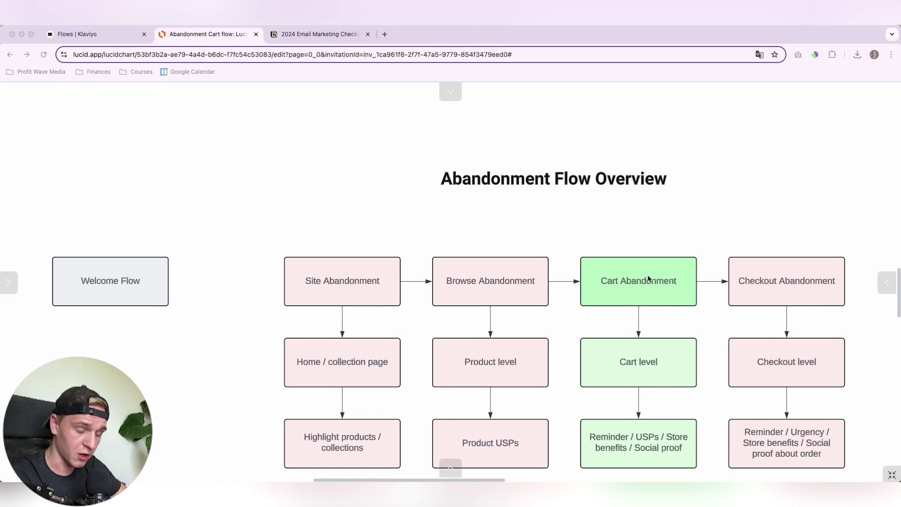
scroll(584, 276, "left", 3)
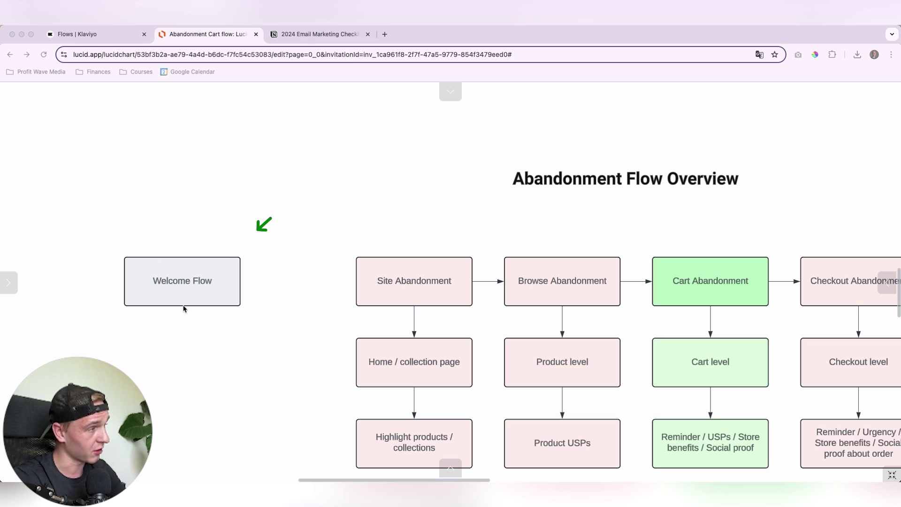
scroll(221, 312, "right", 2)
scroll(221, 312, "down", 1)
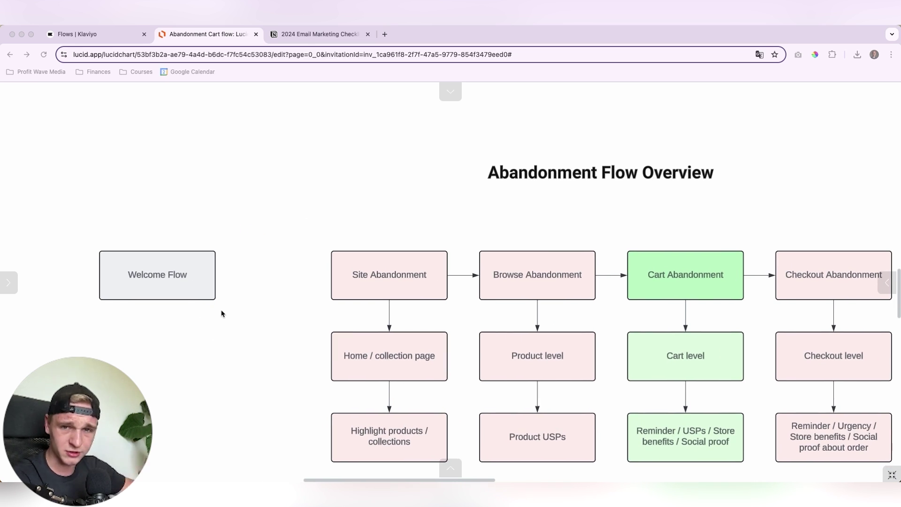
scroll(219, 312, "right", 7)
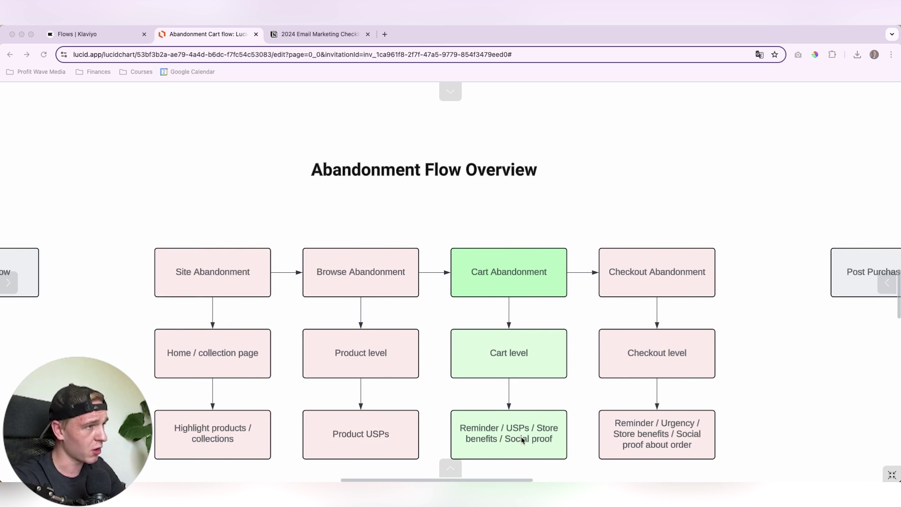
scroll(571, 323, "right", 5)
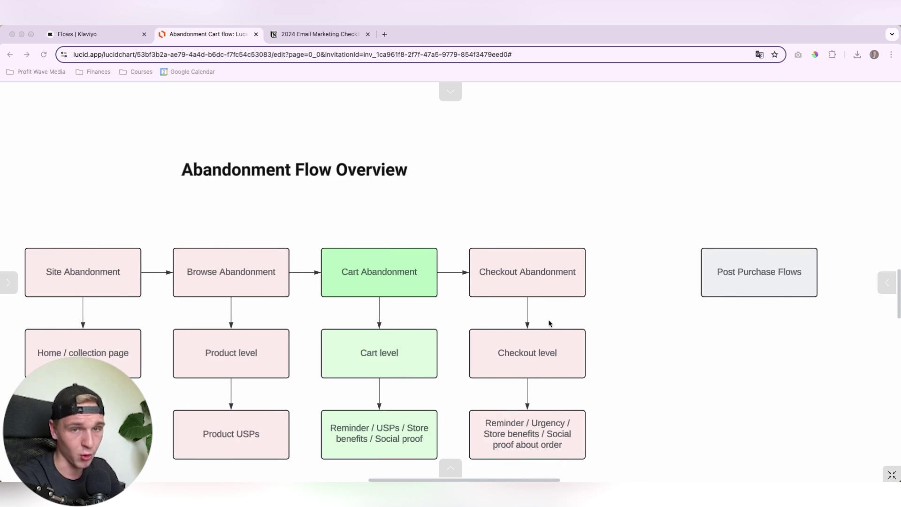
scroll(643, 207, "right", 2)
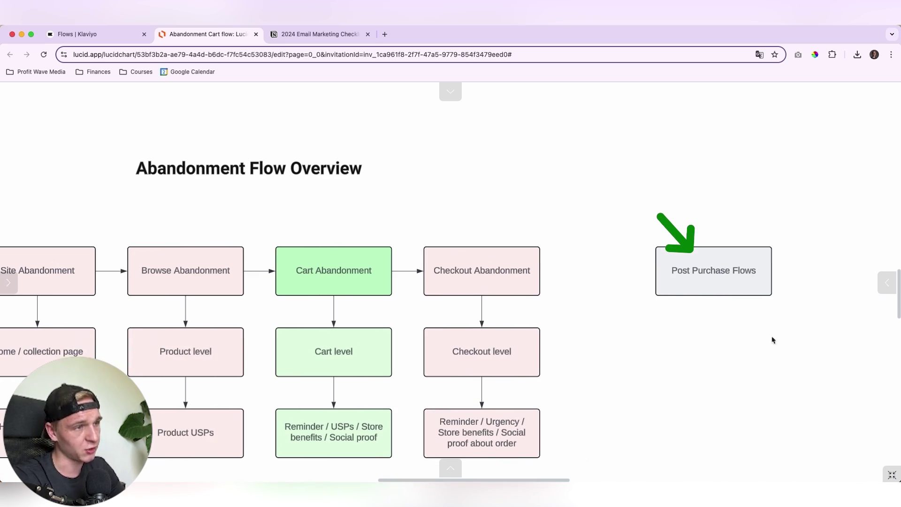
left_click_drag(782, 348, 654, 216)
scroll(630, 360, "left", 7)
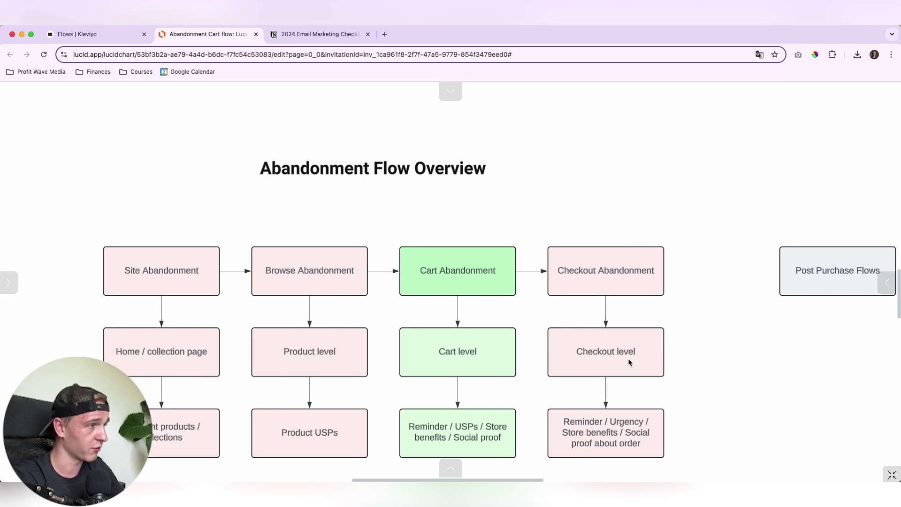
scroll(586, 349, "left", 1)
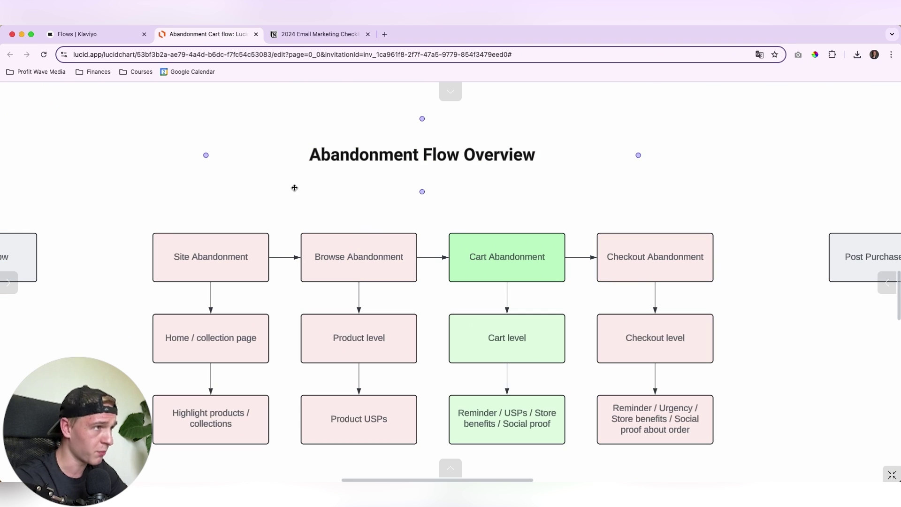
scroll(296, 189, "down", 2)
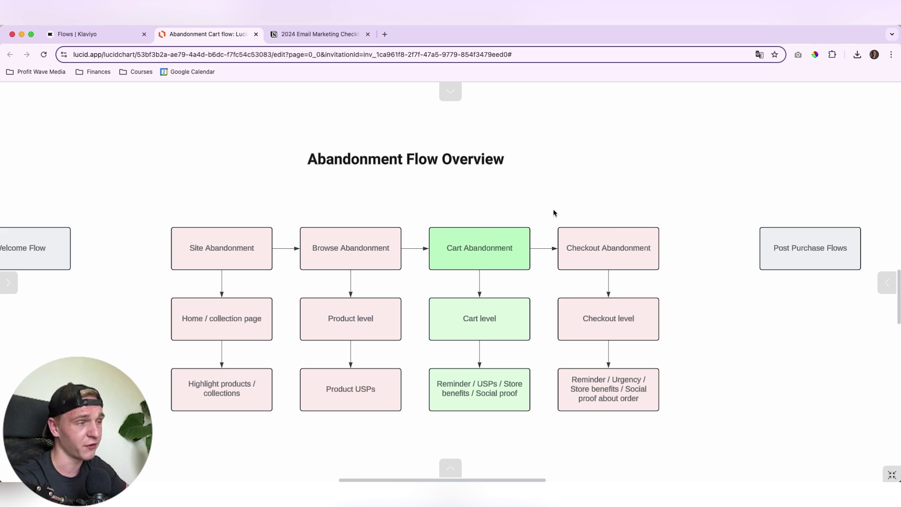
Scroll down to the 'Why it is stupid…' section and pan right to the Left in Cart flowchart.
scroll(549, 223, "down", 2)
scroll(544, 227, "down", 10)
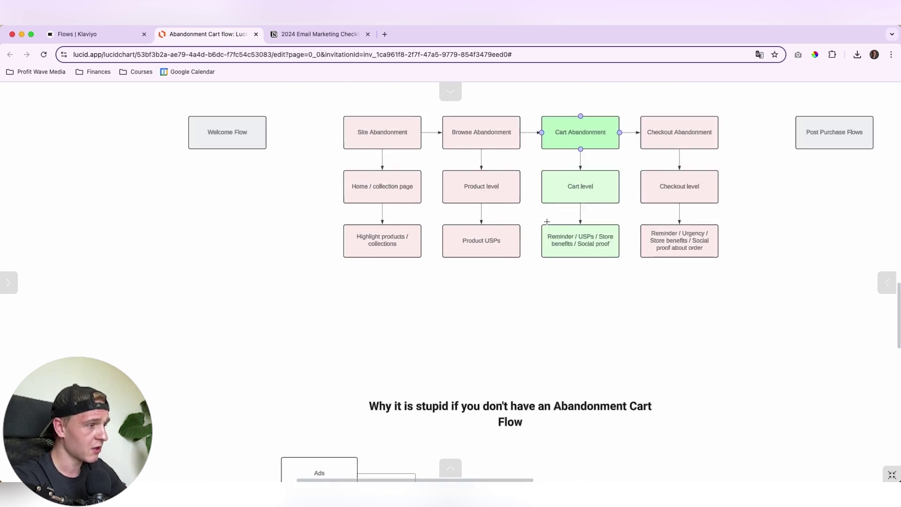
left_click(545, 222)
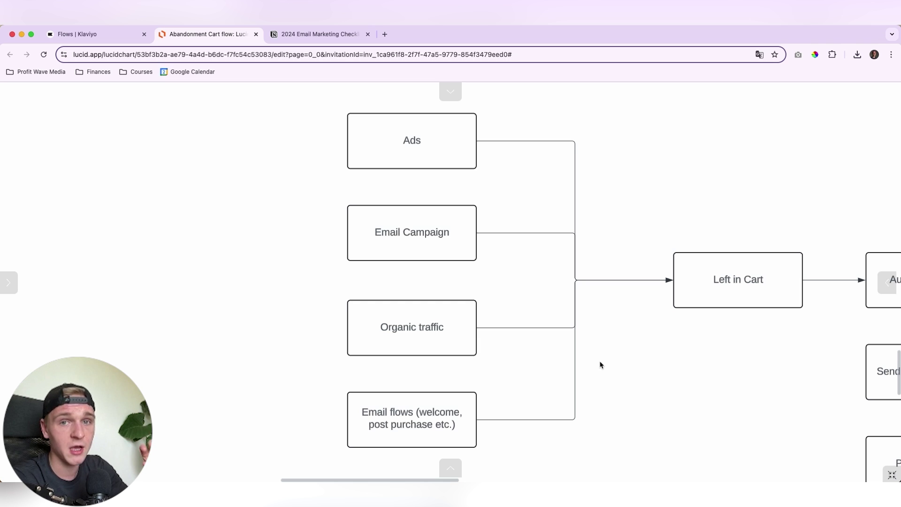
scroll(602, 366, "right", 5)
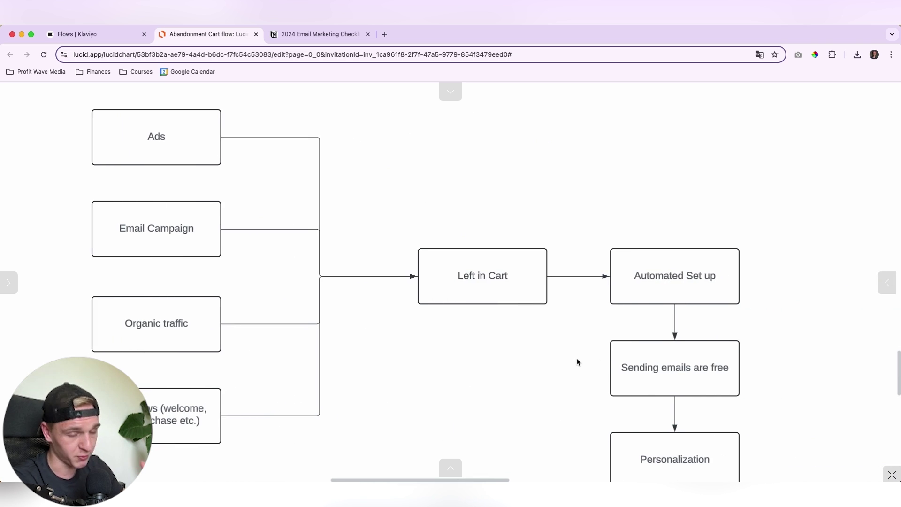
scroll(560, 358, "right", 1)
scroll(560, 357, "down", 1)
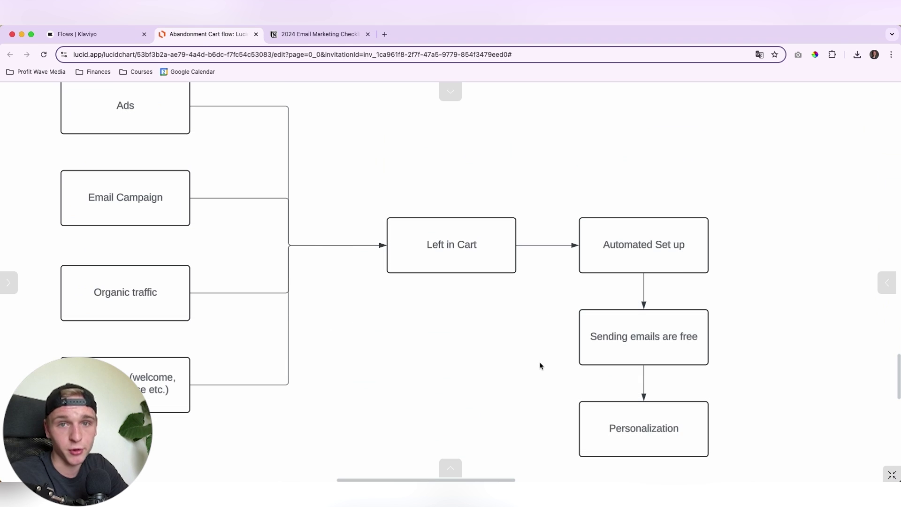
scroll(540, 365, "down", 5)
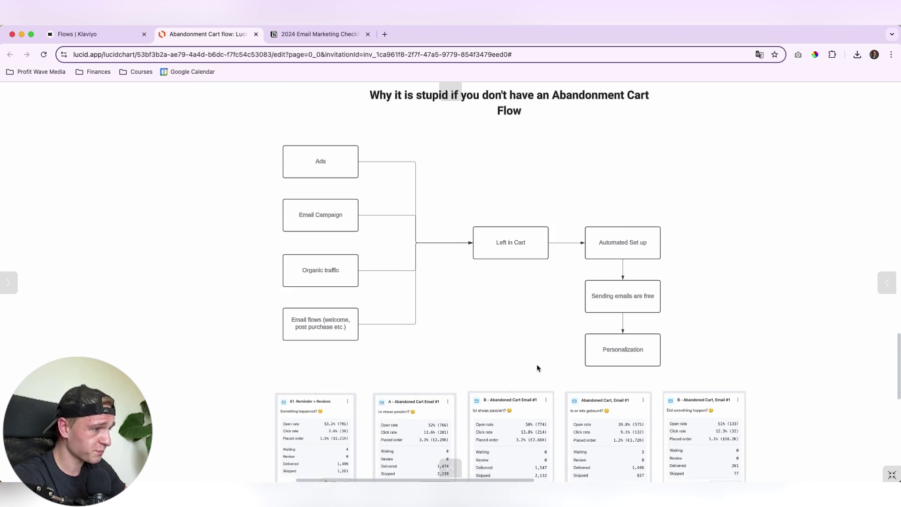
scroll(535, 366, "right", 5)
scroll(532, 366, "right", 5)
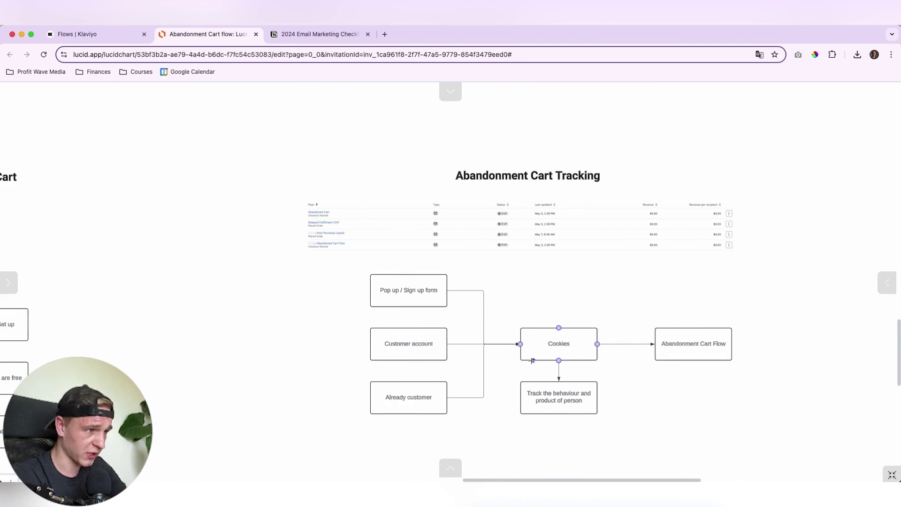
scroll(463, 264, "up", 3)
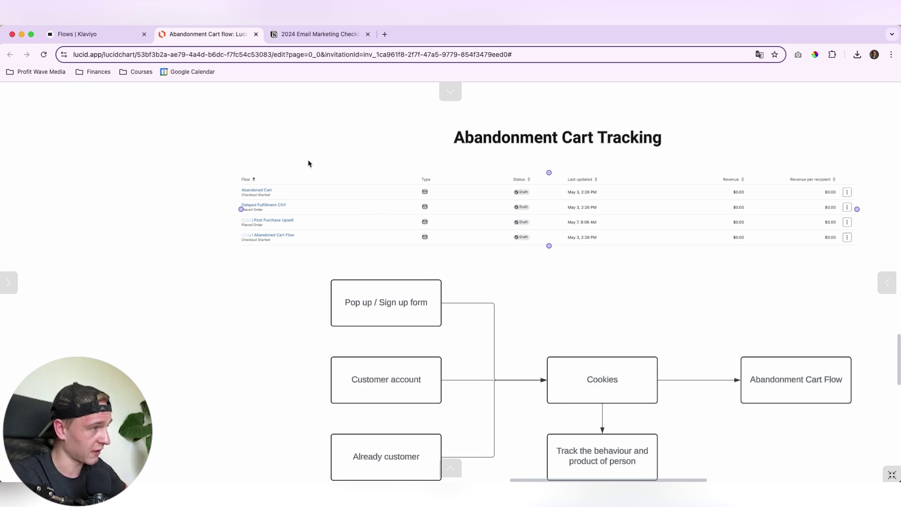
scroll(309, 169, "up", 5)
scroll(281, 233, "up", 2)
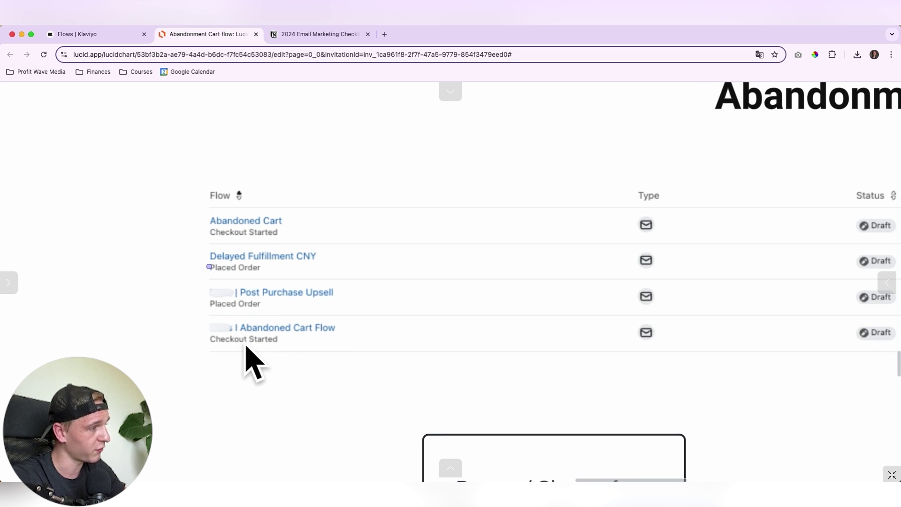
scroll(251, 347, "up", 1)
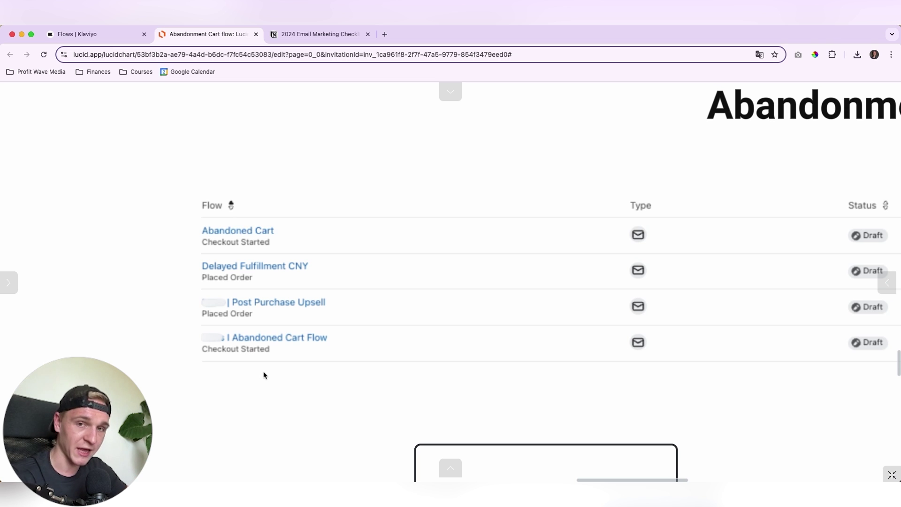
scroll(255, 373, "down", 5)
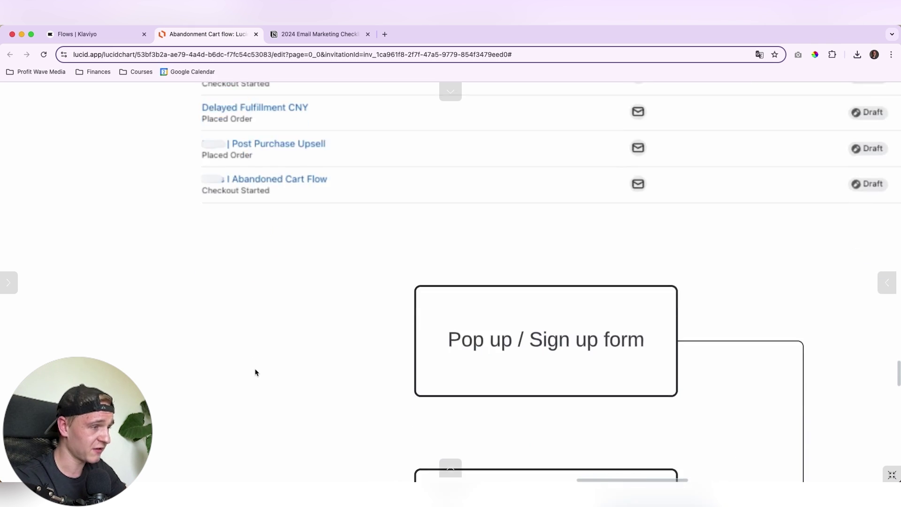
scroll(247, 368, "down", 1)
scroll(247, 365, "down", 2)
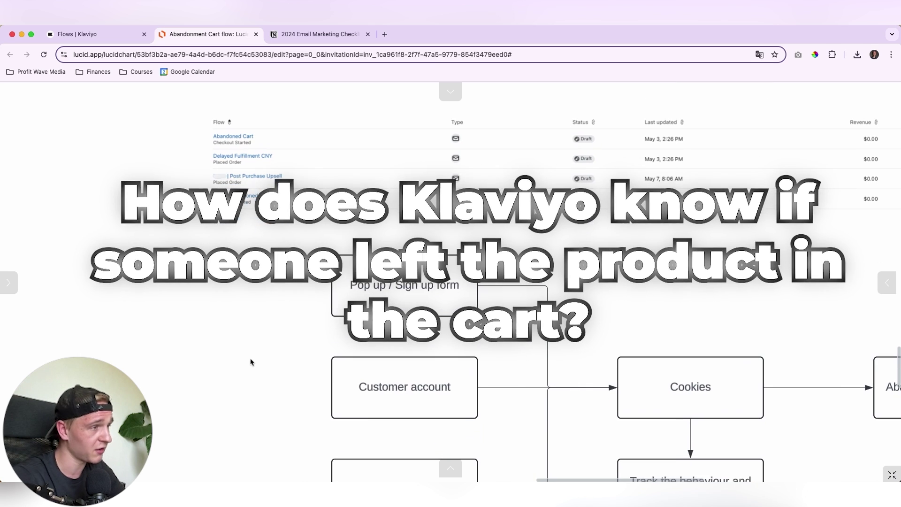
left_click_drag(480, 251, 255, 316)
left_click(254, 334)
scroll(255, 335, "down", 3)
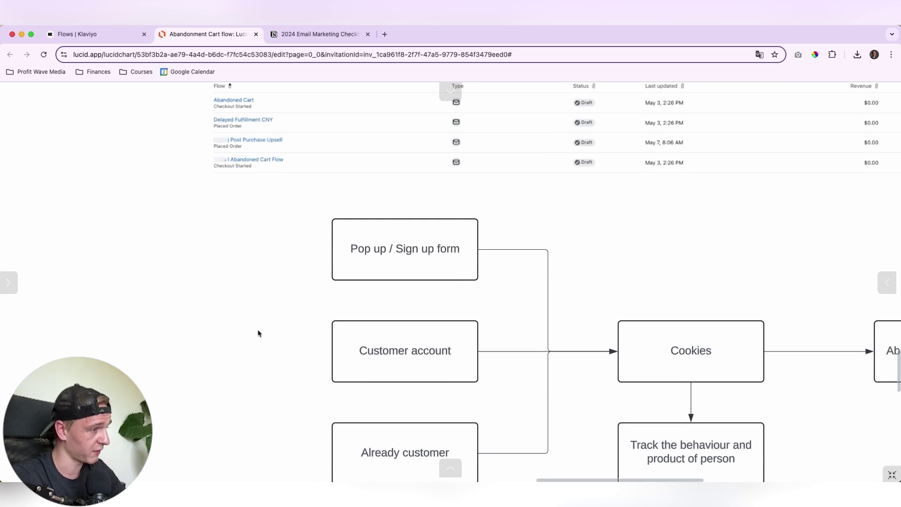
left_click_drag(479, 319, 263, 383)
left_click(286, 371)
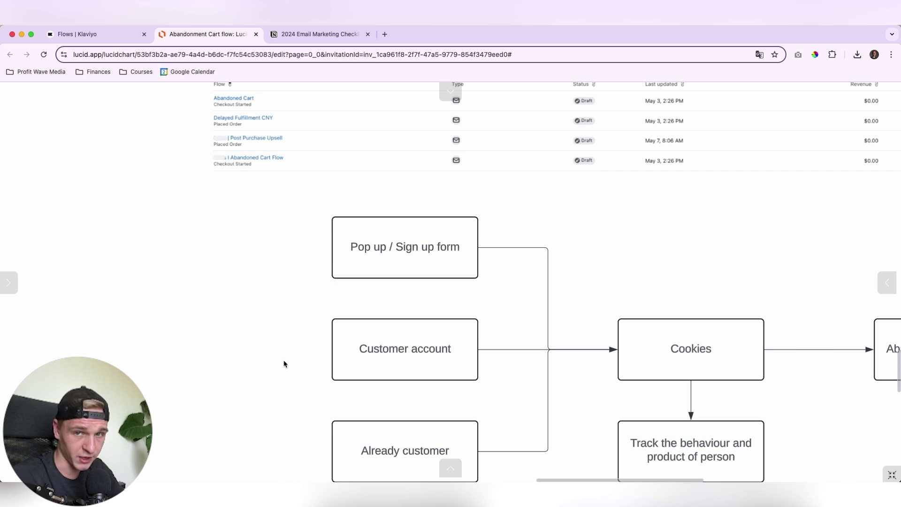
scroll(284, 363, "down", 3)
mouse_move(284, 364)
left_mouse_down()
mouse_move(344, 409)
mouse_move(480, 441)
left_mouse_up()
left_click(275, 417)
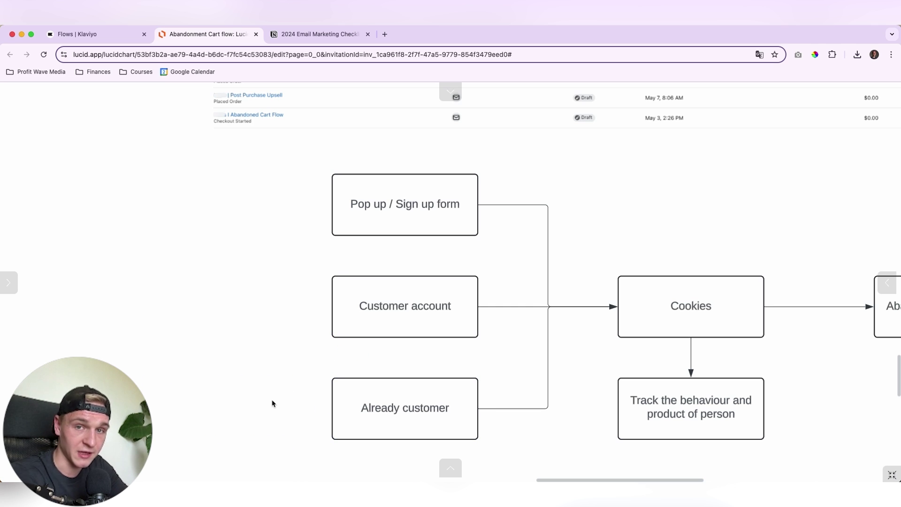
scroll(472, 378, "right", 3)
scroll(556, 254, "right", 1)
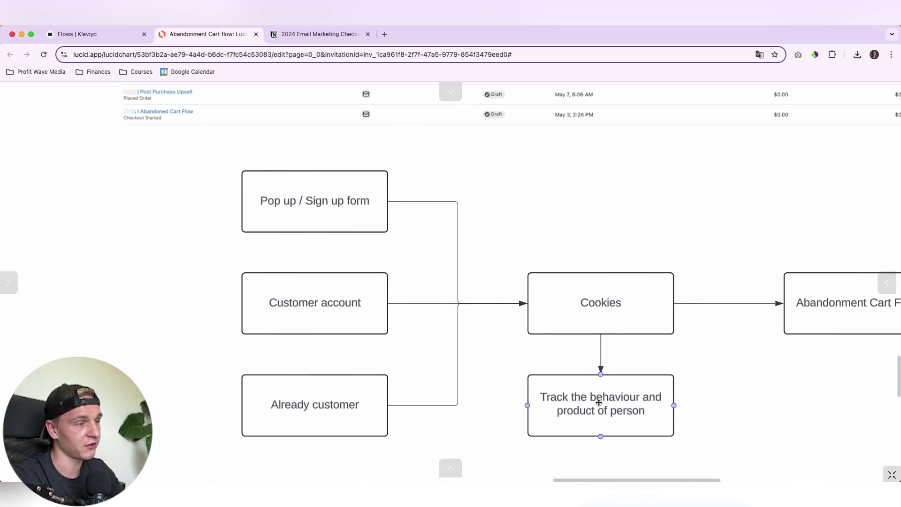
scroll(734, 396, "right", 3)
scroll(735, 397, "right", 3)
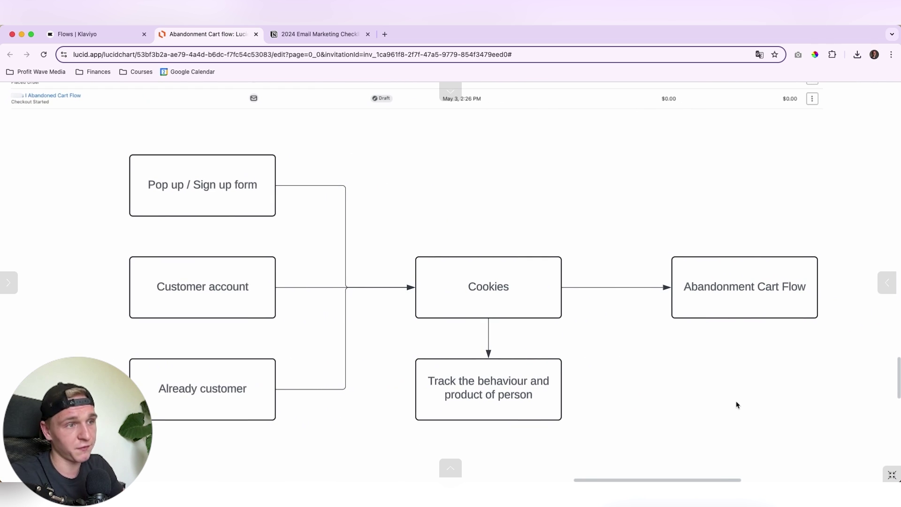
left_click_drag(785, 404, 676, 227)
left_click(619, 237)
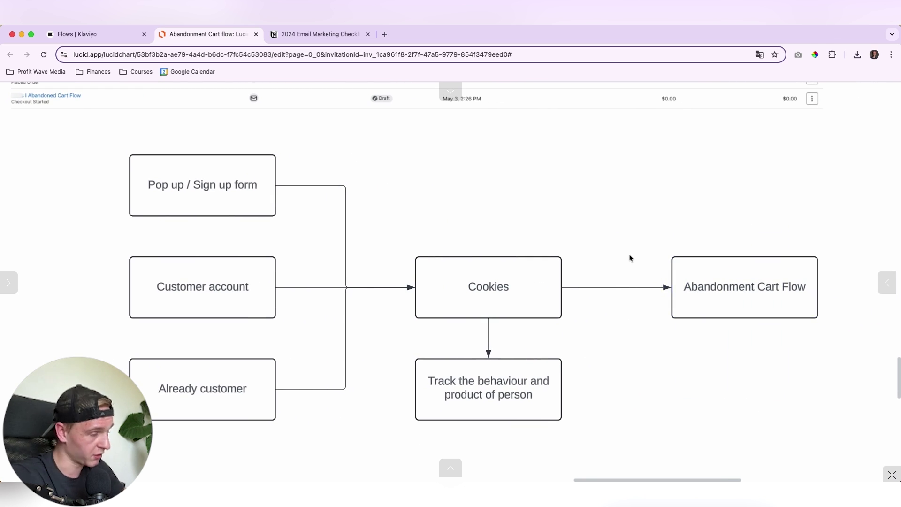
scroll(629, 258, "down", 10)
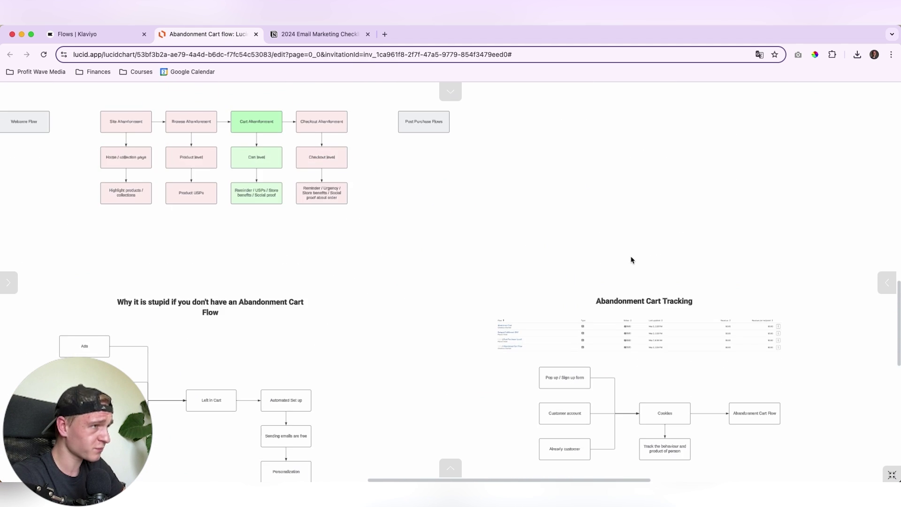
Browse the 2024 Email Marketing Checklist product page, then return to the Klaviyo Flows tab.
scroll(630, 258, "down", 5)
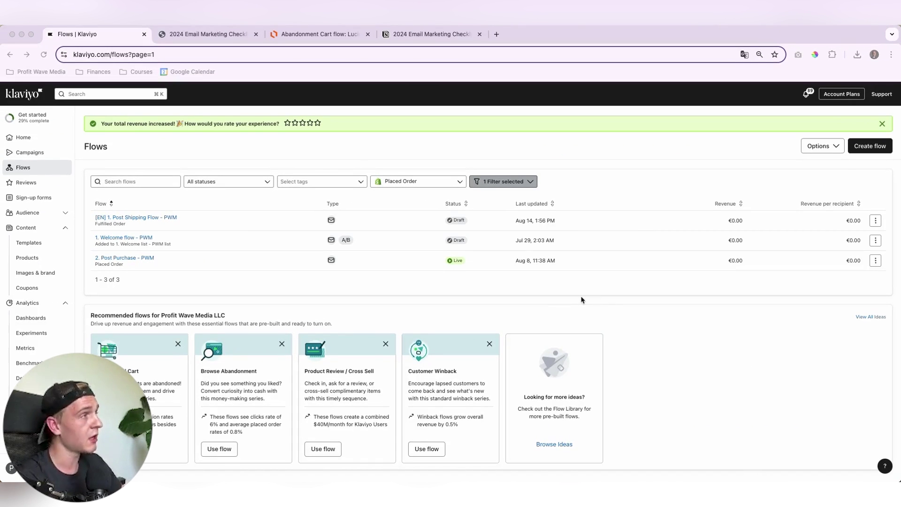
left_click(207, 34)
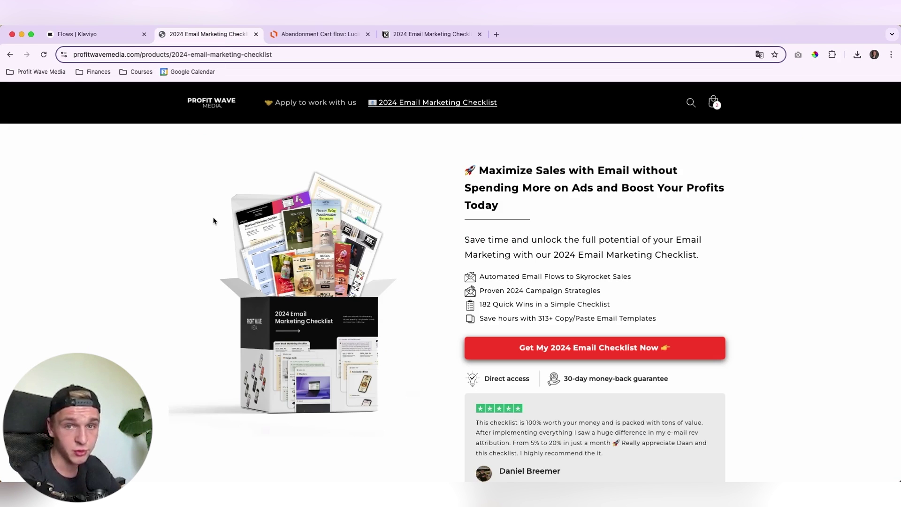
scroll(216, 223, "down", 10)
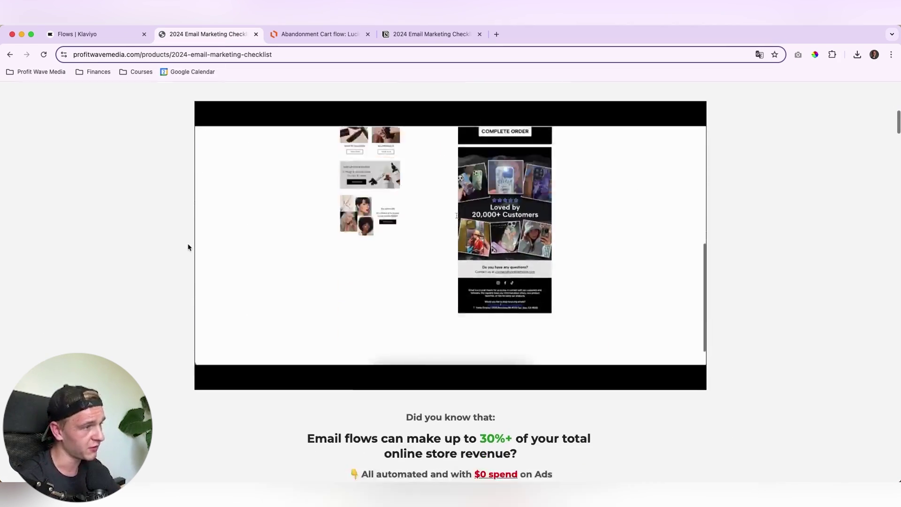
scroll(187, 248, "up", 2)
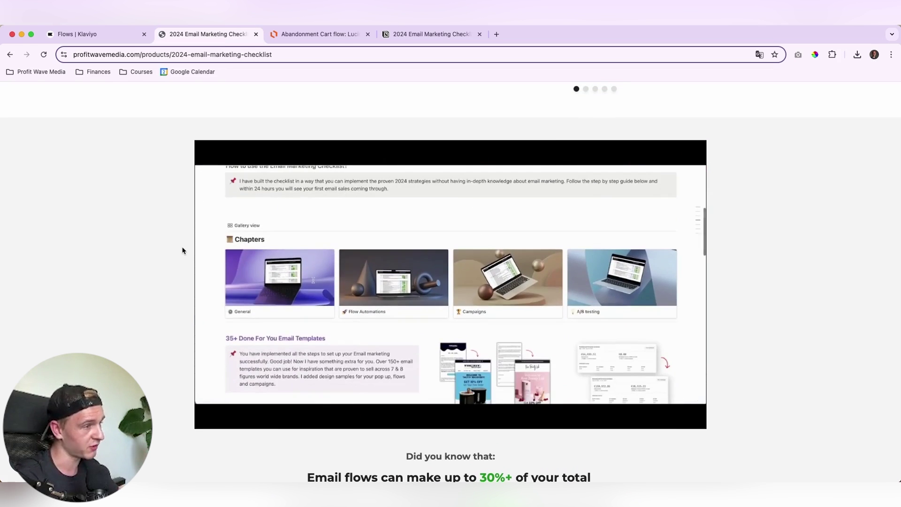
left_click(91, 35)
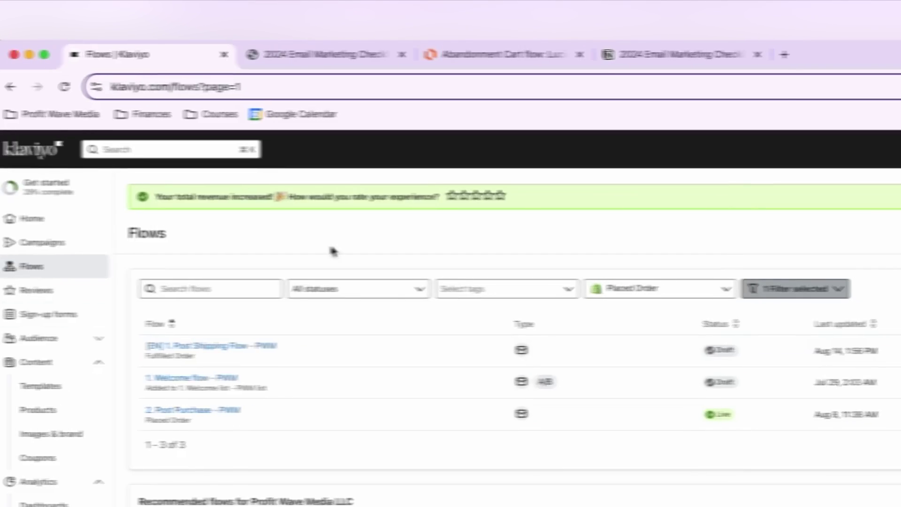
Start a new flow, filter templates to Shopify, and preview Abandoned Cart Reminder – Added to Cart Trigger.
left_click(853, 238)
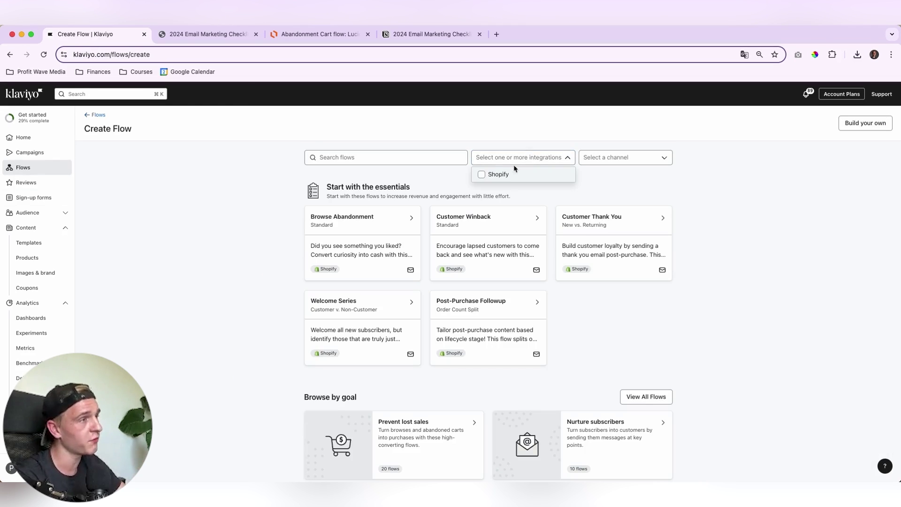
left_click(499, 174)
scroll(696, 277, "down", 5)
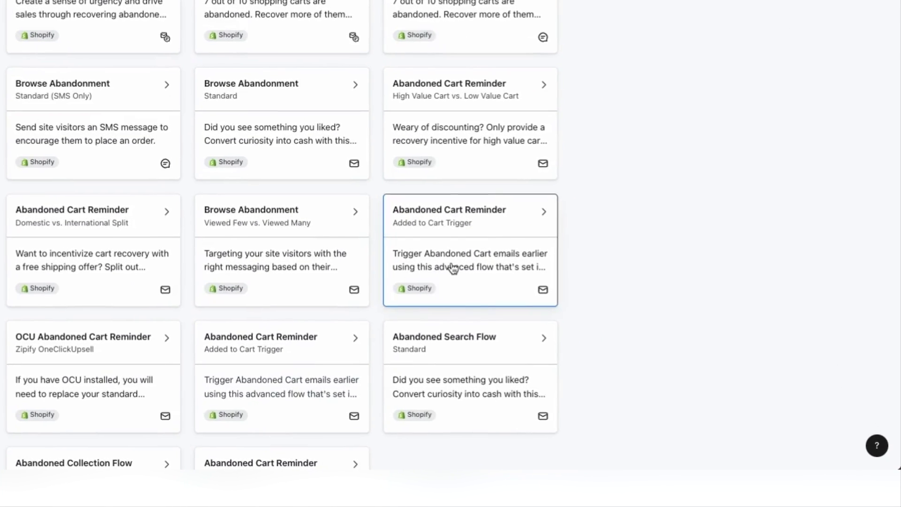
scroll(453, 267, "up", 1)
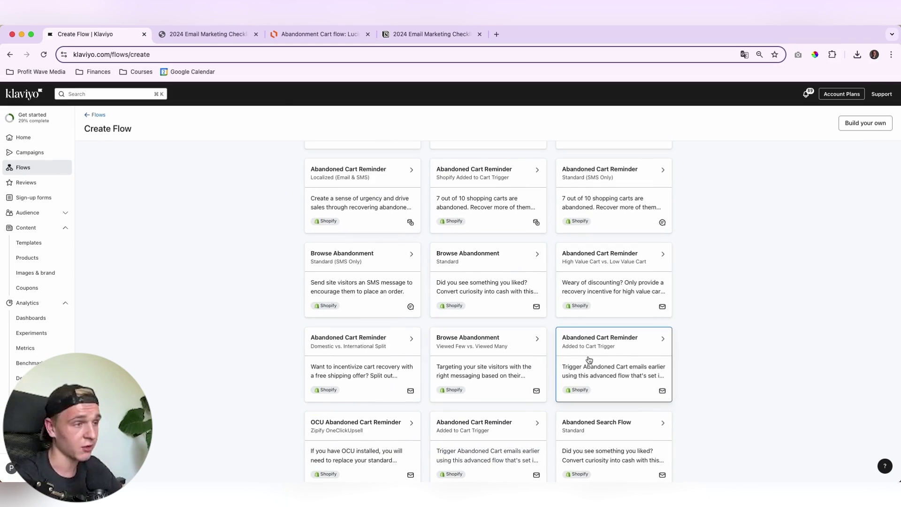
left_click(589, 360)
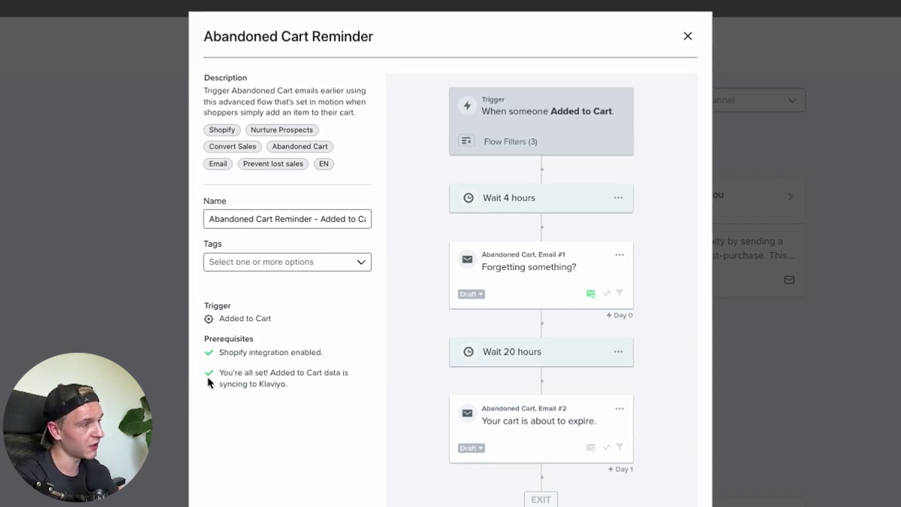
Create the flow as '4. Abandonment Cart - PWM', then paste the cart URL as the logo link.
left_click(260, 214)
triple_click(249, 215)
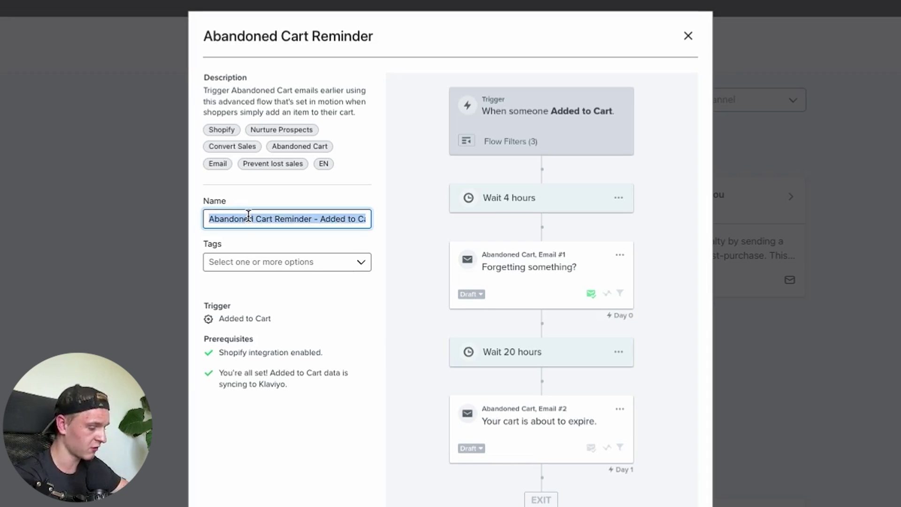
type("4.")
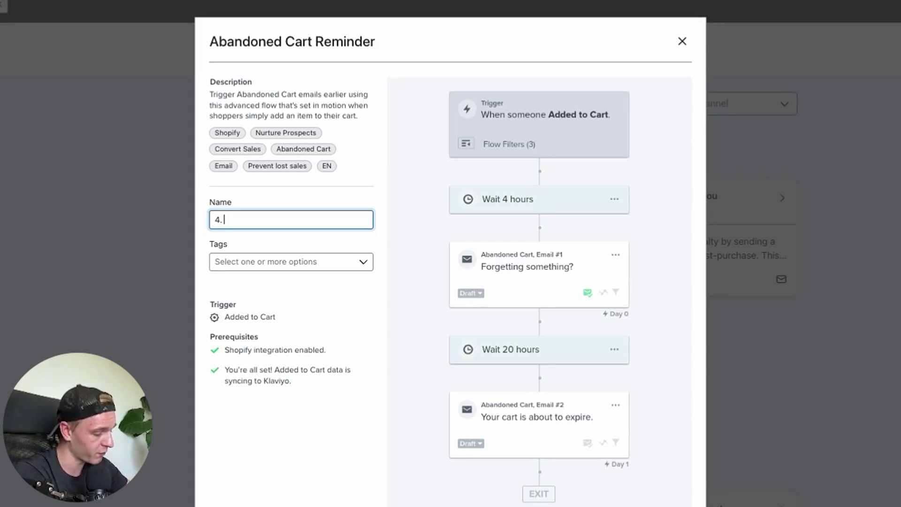
type("Abandonment Cart - P")
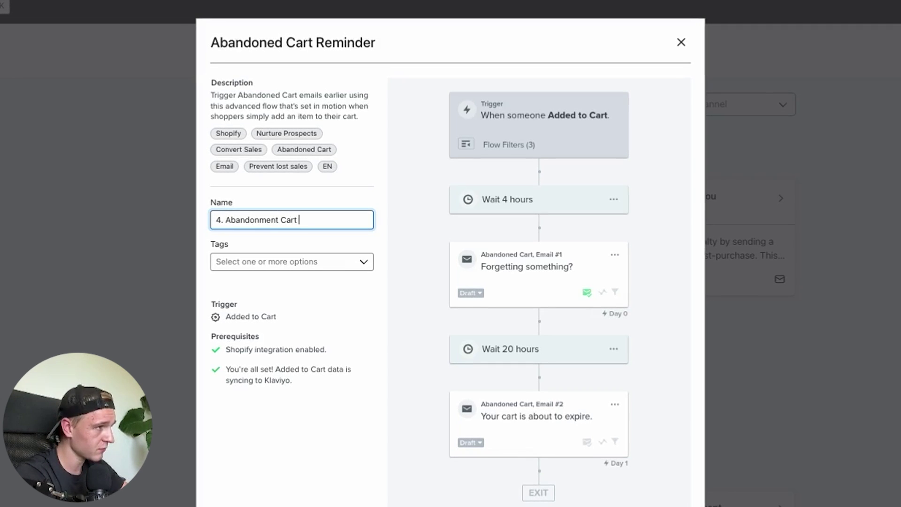
type("WM")
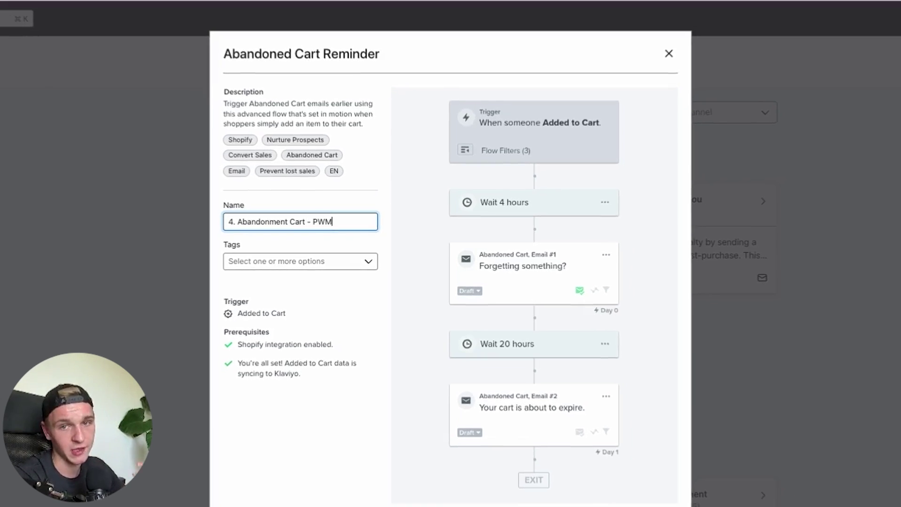
left_click(625, 503)
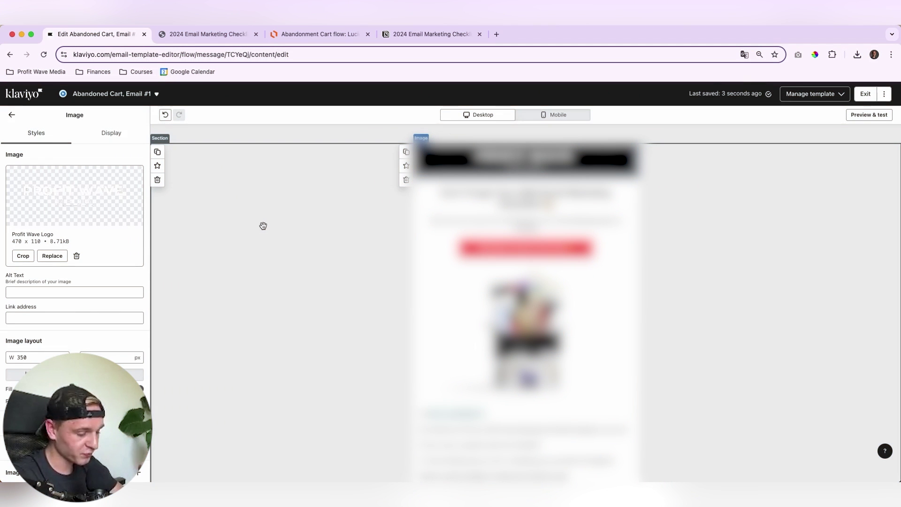
left_click(80, 317)
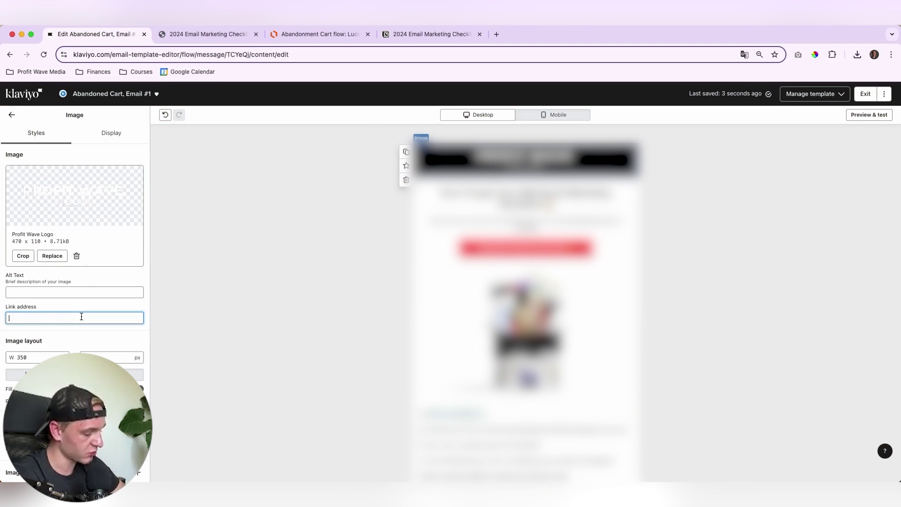
type("{{ event.URL }}")
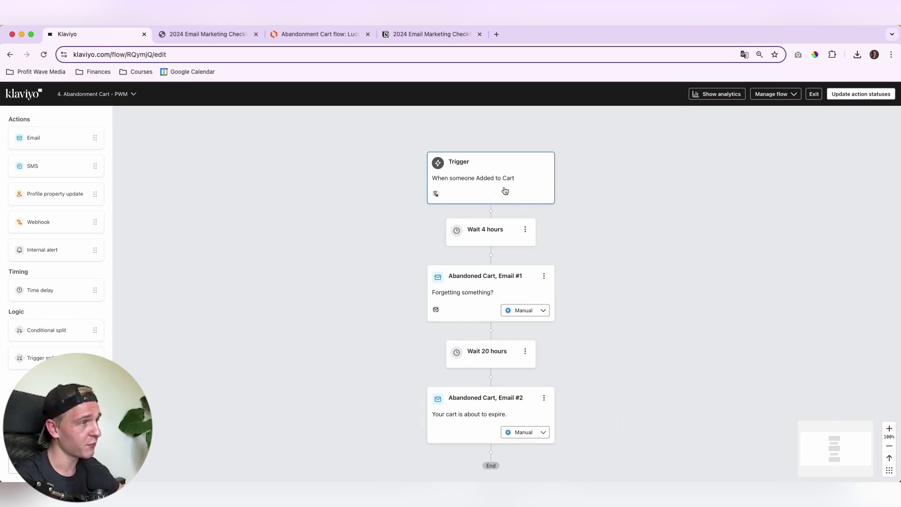
Add a 'Has not been in this flow in the last 10 days' profile filter to the trigger and save.
left_click(505, 191)
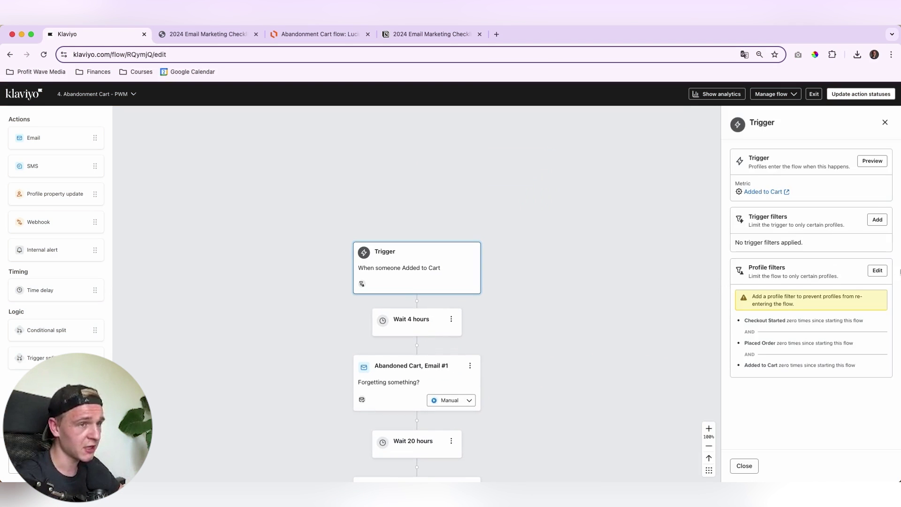
left_click(877, 270)
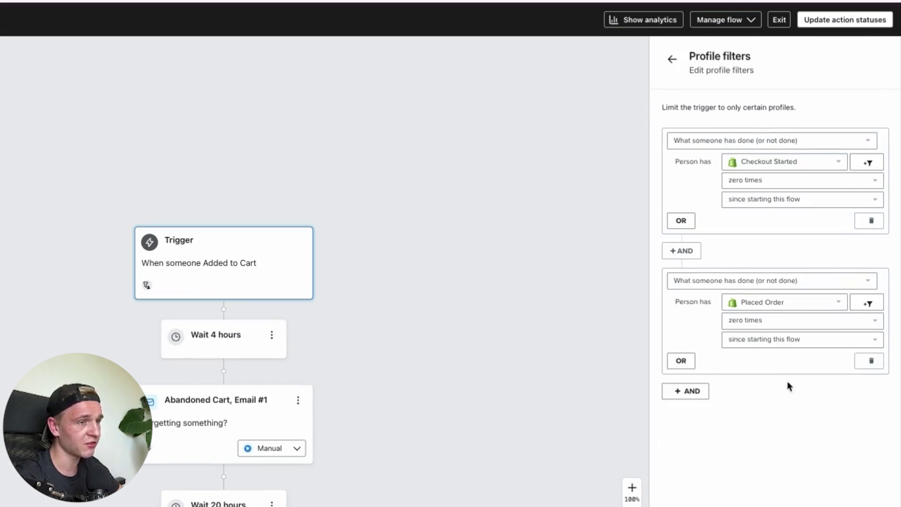
left_click(686, 392)
left_click(707, 423)
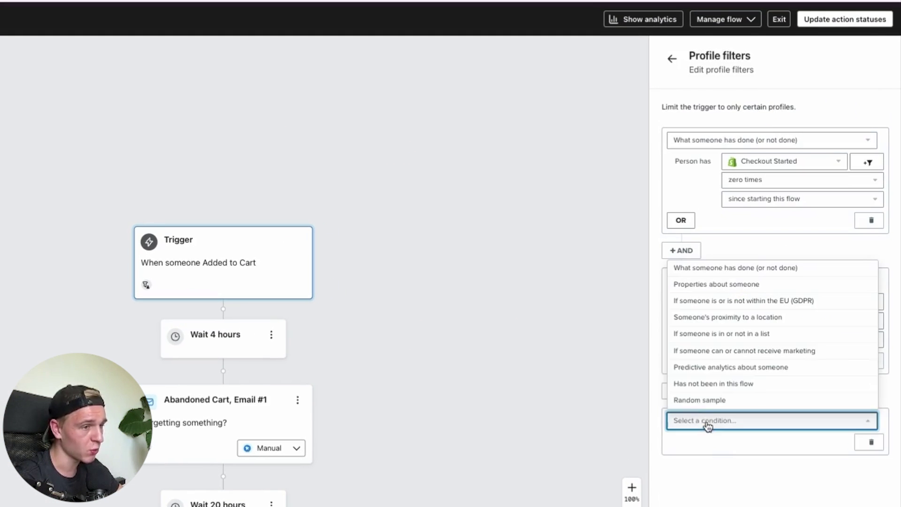
left_click(715, 387)
left_click(712, 458)
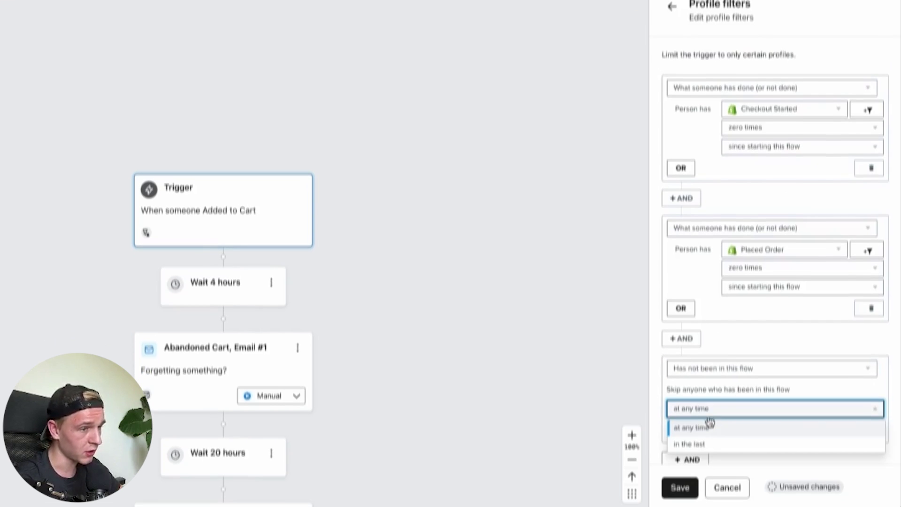
left_click(712, 413)
double_click(691, 395)
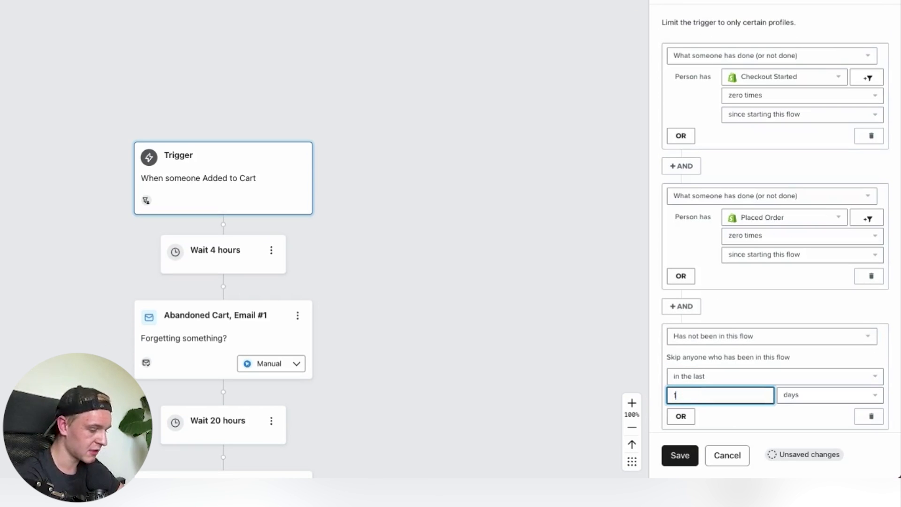
left_click(680, 454)
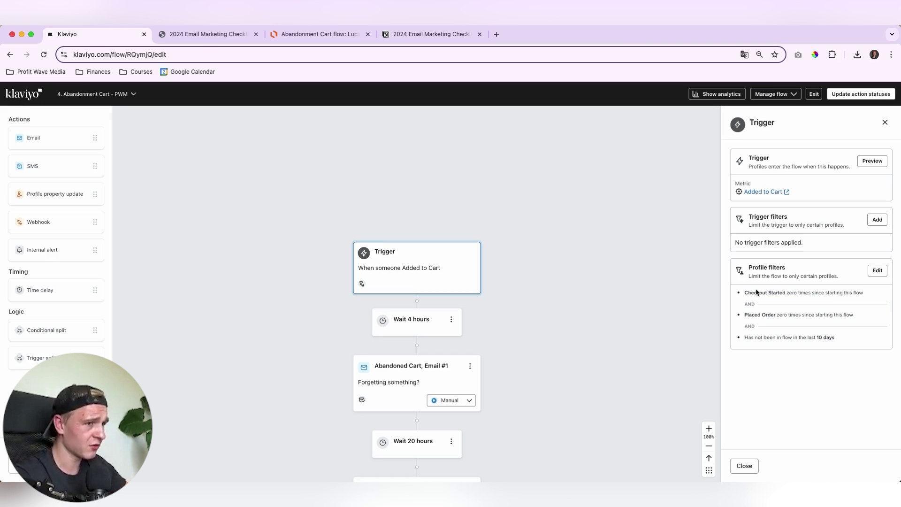
scroll(703, 352, "down", 3)
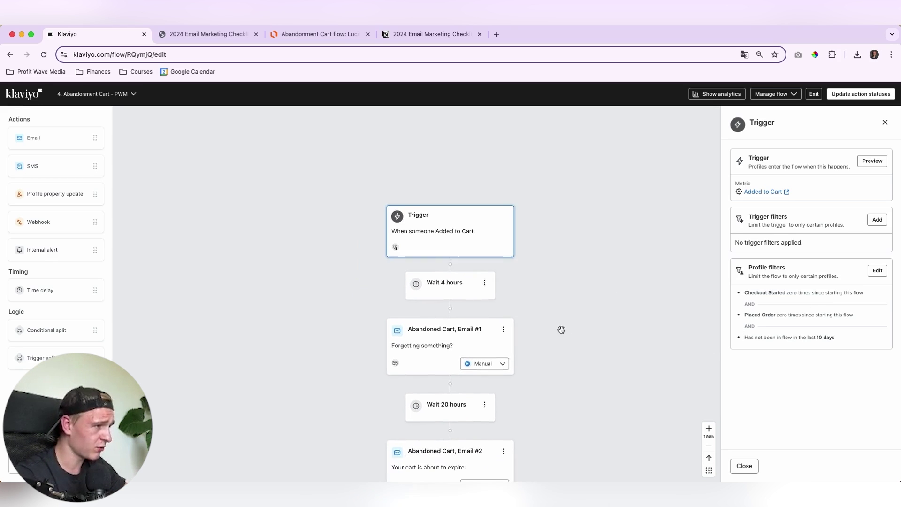
Change the Wait 4 hours step to 1 hour, then open Email #1's template in the editor.
left_click(447, 273)
left_click(402, 343)
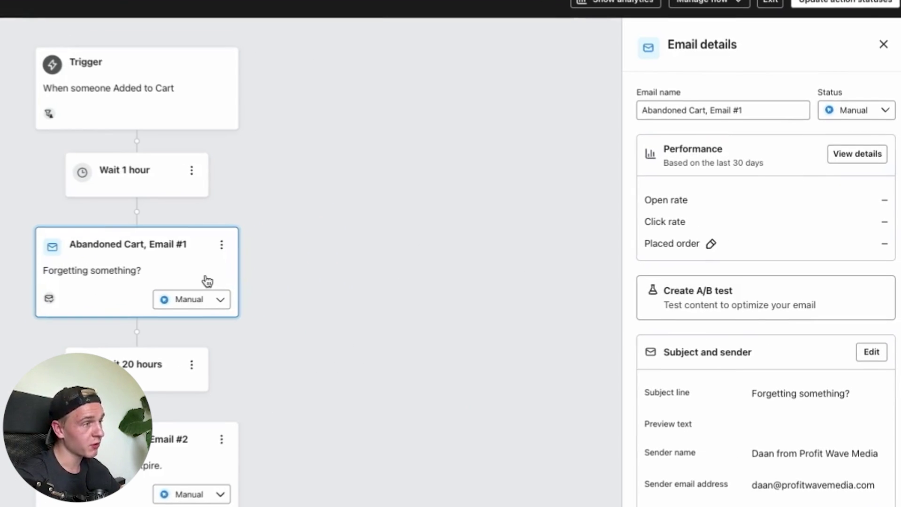
scroll(808, 329, "down", 5)
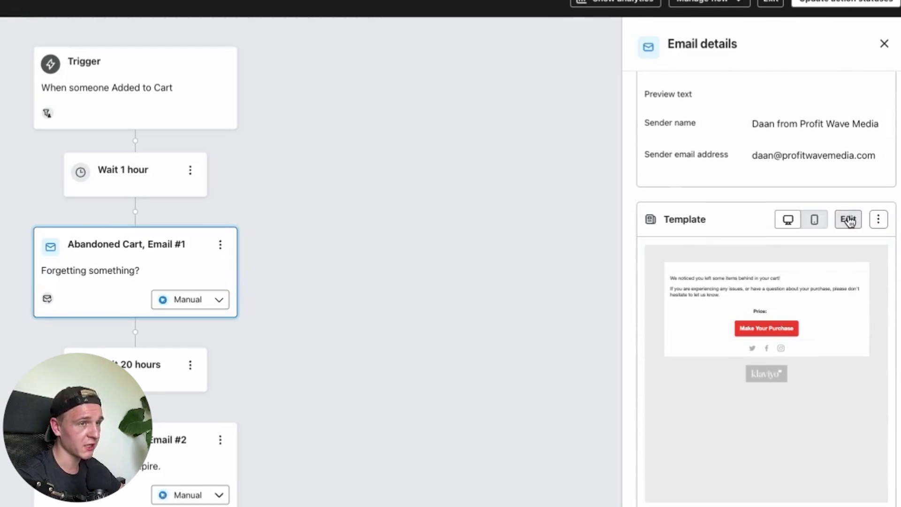
left_click(848, 219)
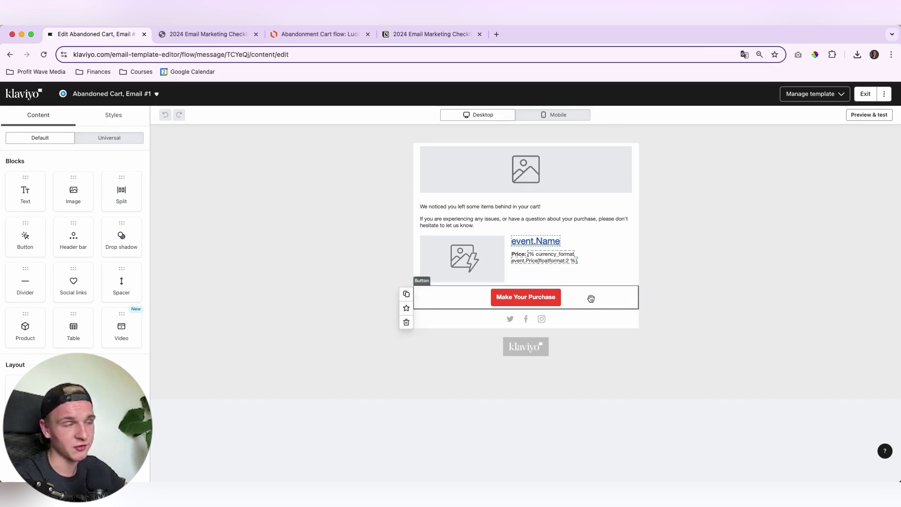
Place the universal blocks 1. Logo PWM, 2. Header text - PWM and 3. Text block - PWM at the email top.
left_click(109, 138)
scroll(75, 235, "down", 5)
left_click_drag(75, 394, 526, 141)
key("Escape")
left_click(115, 137)
scroll(75, 235, "down", 5)
left_click_drag(78, 364, 525, 185)
left_click(114, 137)
scroll(73, 279, "down", 5)
left_click_drag(74, 280, 458, 237)
key("Escape")
Add the ATC button block and the Abandonment Cart Body copy - PWM block below them.
left_click(109, 138)
scroll(75, 234, "down", 5)
left_click_drag(78, 234, 526, 291)
key("Escape")
left_click(109, 138)
scroll(75, 234, "down", 5)
left_click_drag(75, 254, 526, 413)
key("Escape")
left_click(108, 138)
scroll(403, 306, "down", 7)
Delete the leftover text block near the footer and insert the Social Proof - PWM section.
left_click(407, 331)
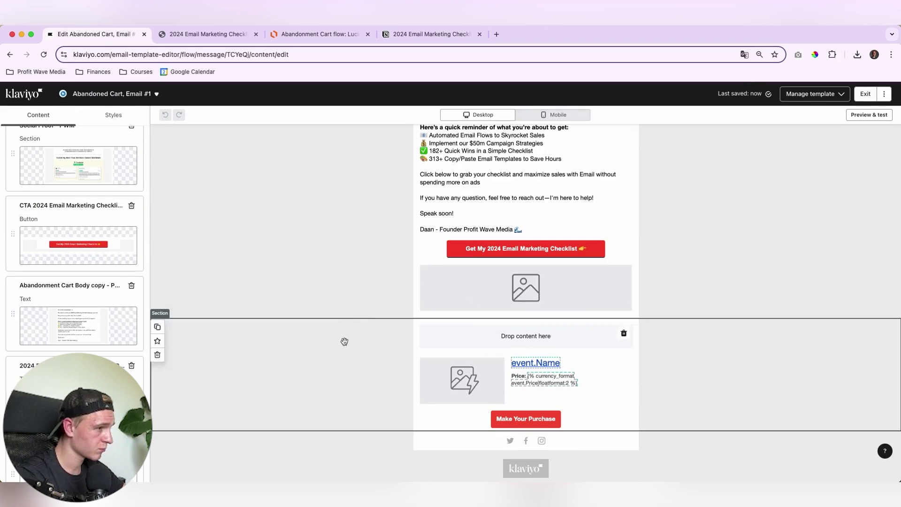
key("Escape")
left_click_drag(78, 220, 490, 317)
left_click(435, 281)
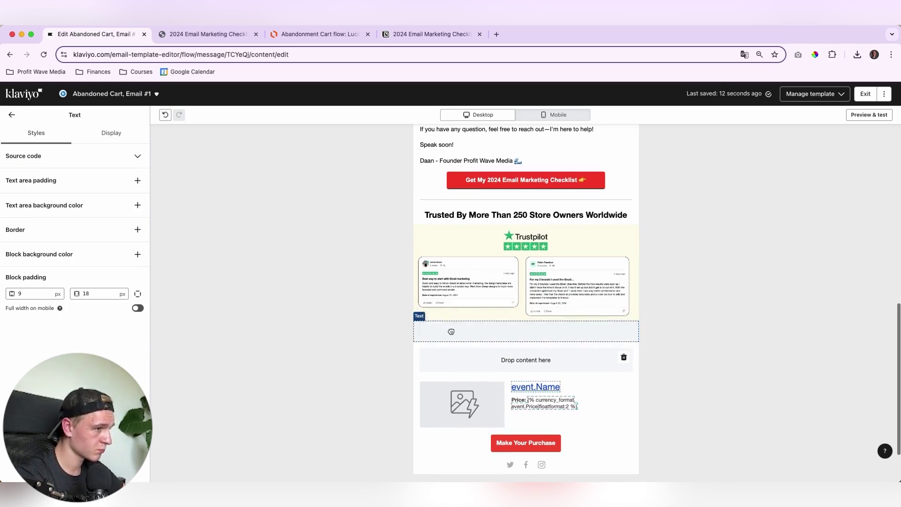
left_click(370, 357)
scroll(366, 256, "up", 10)
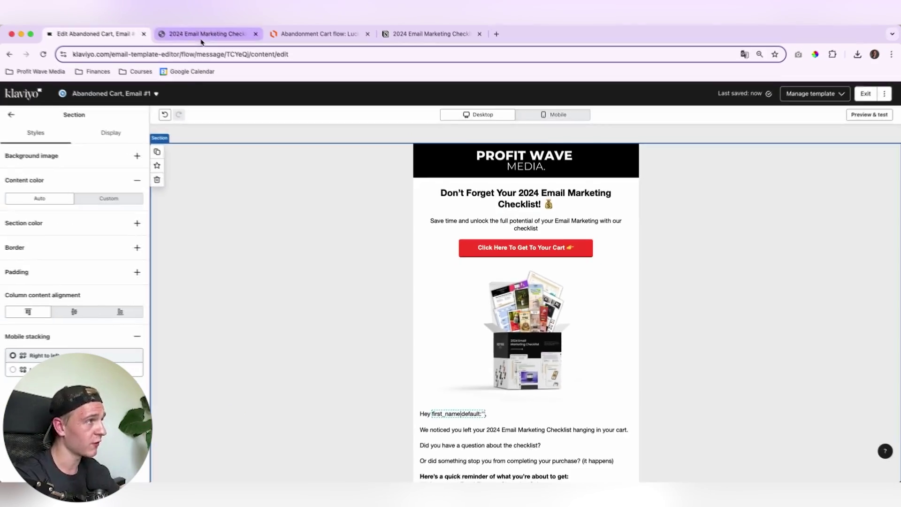
left_click(208, 34)
scroll(351, 204, "down", 5)
scroll(350, 204, "down", 5)
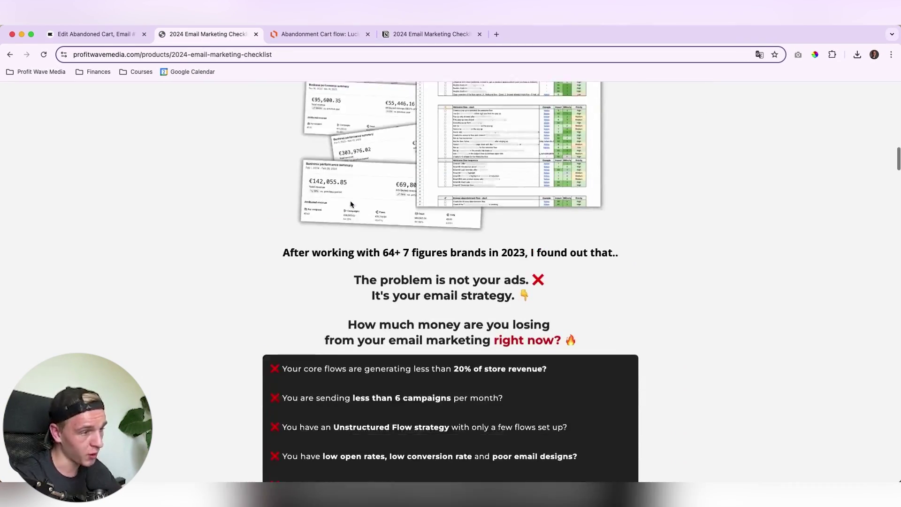
scroll(329, 188, "up", 15)
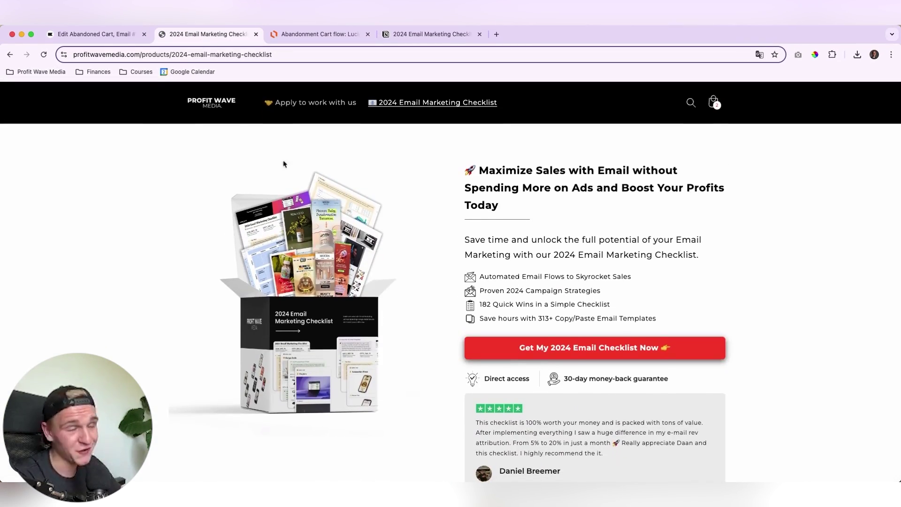
left_click(106, 34)
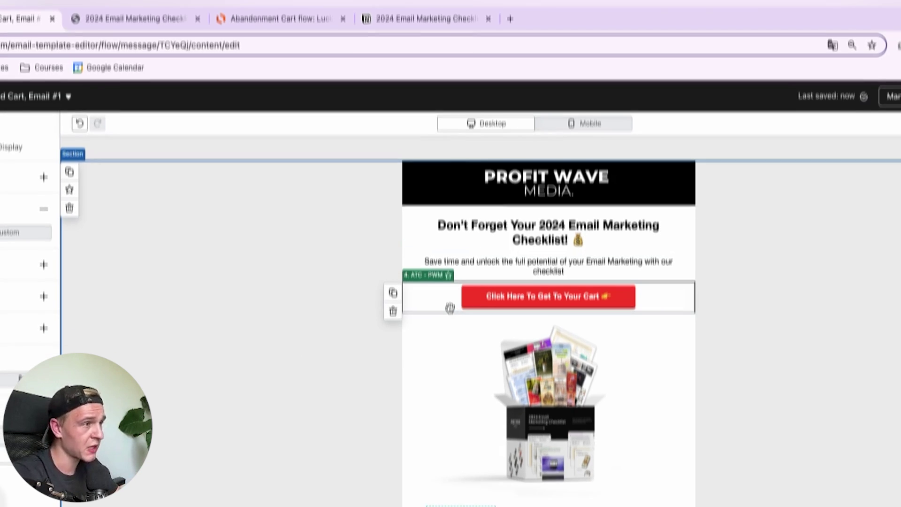
left_click(504, 296)
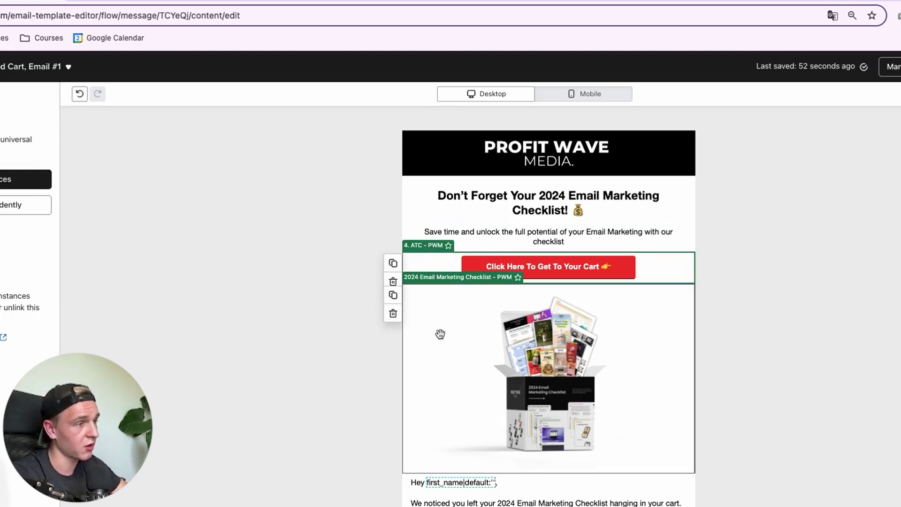
scroll(447, 336, "down", 1)
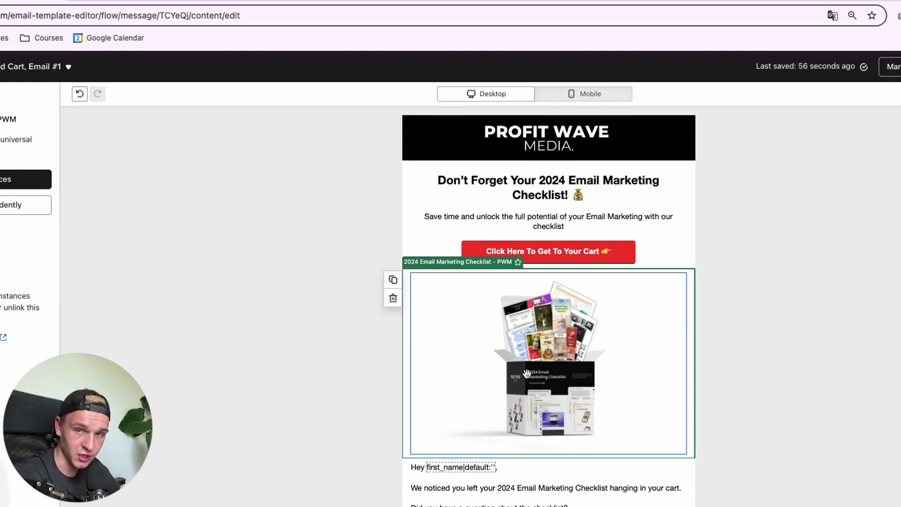
scroll(545, 380, "down", 3)
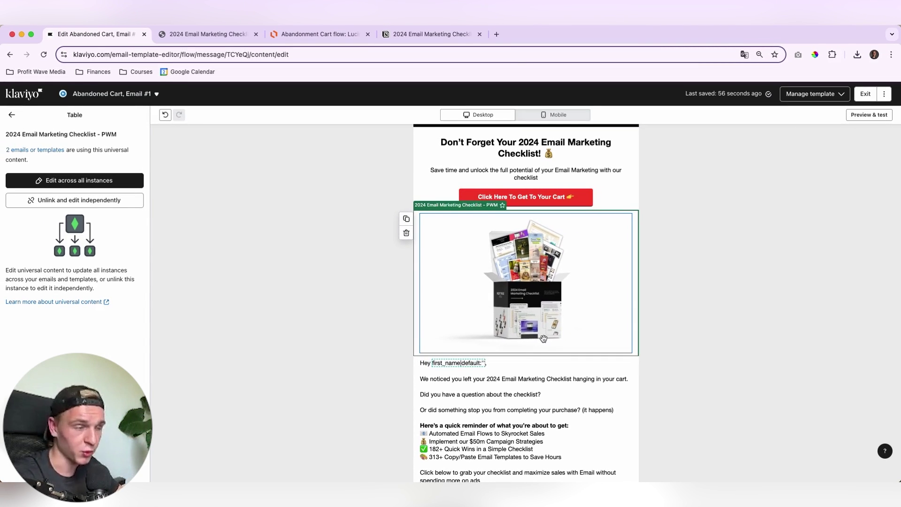
scroll(544, 338, "down", 3)
left_click(528, 341)
scroll(523, 337, "down", 4)
scroll(492, 305, "up", 1)
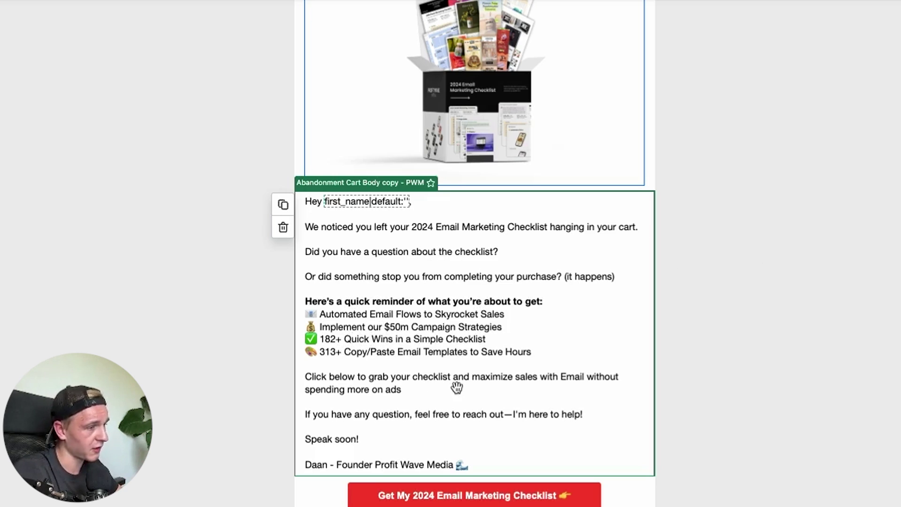
scroll(364, 405, "down", 2)
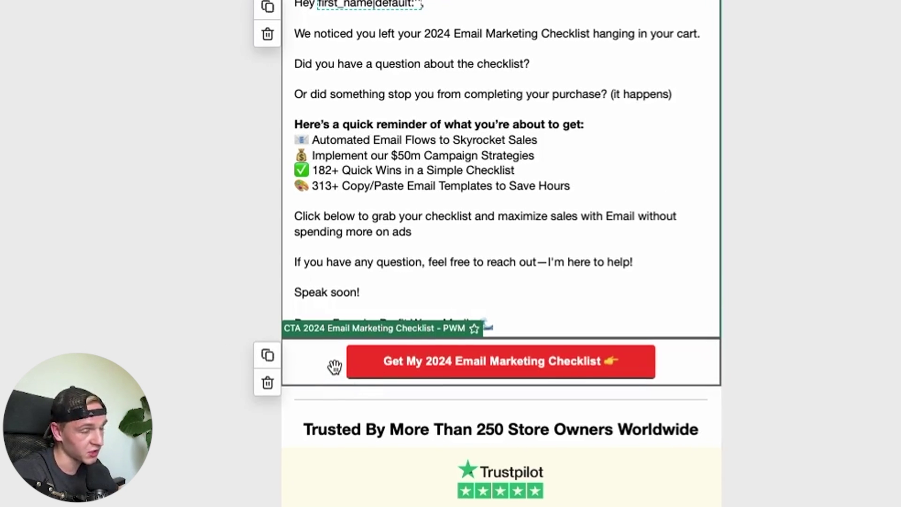
scroll(533, 306, "down", 3)
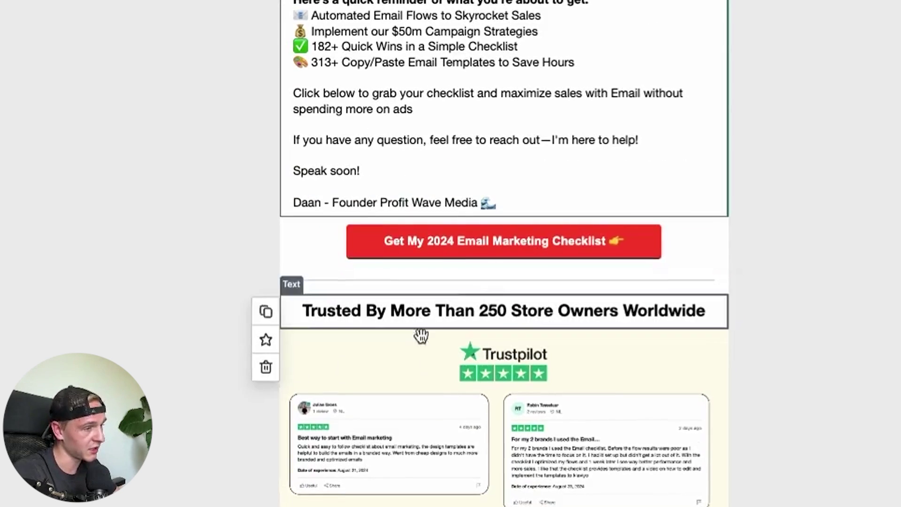
scroll(421, 335, "down", 3)
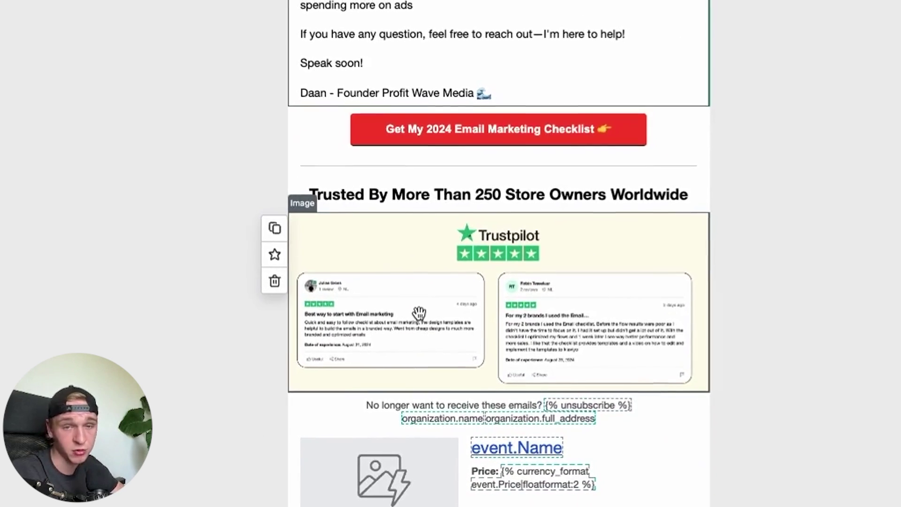
scroll(431, 325, "up", 5)
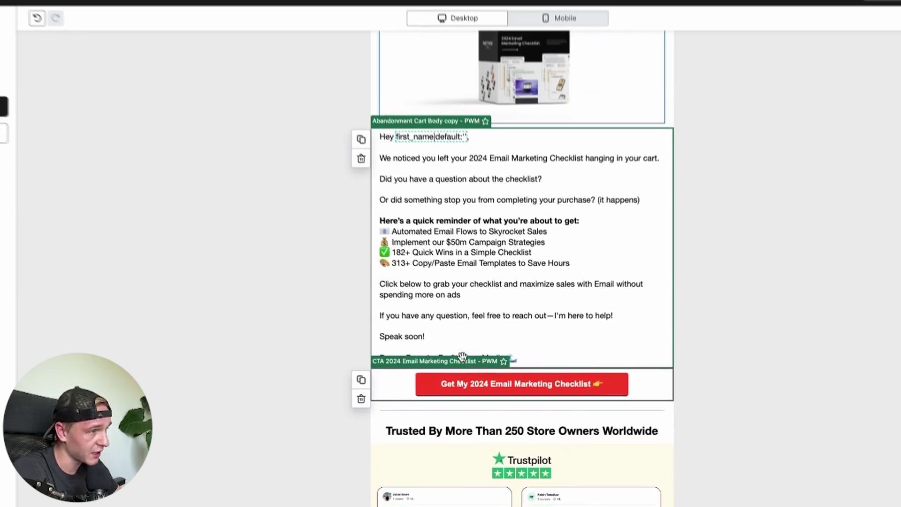
scroll(462, 356, "up", 1)
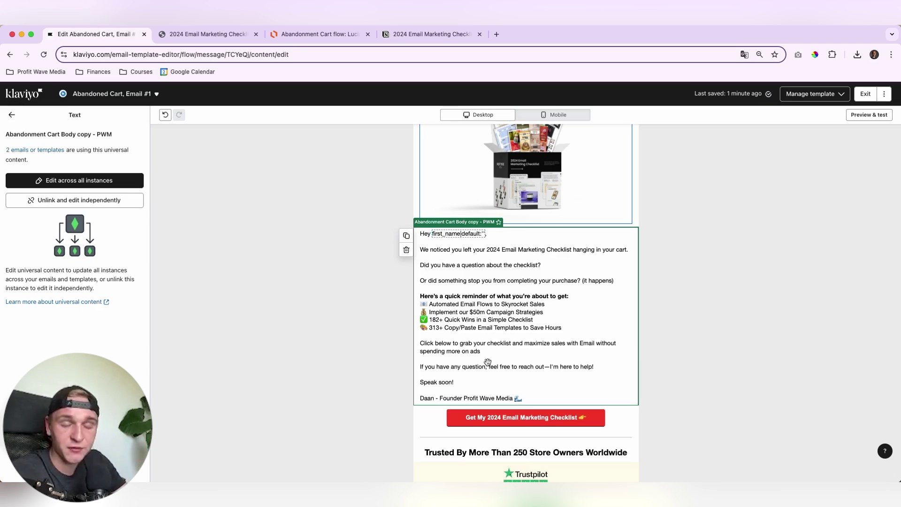
left_click(335, 36)
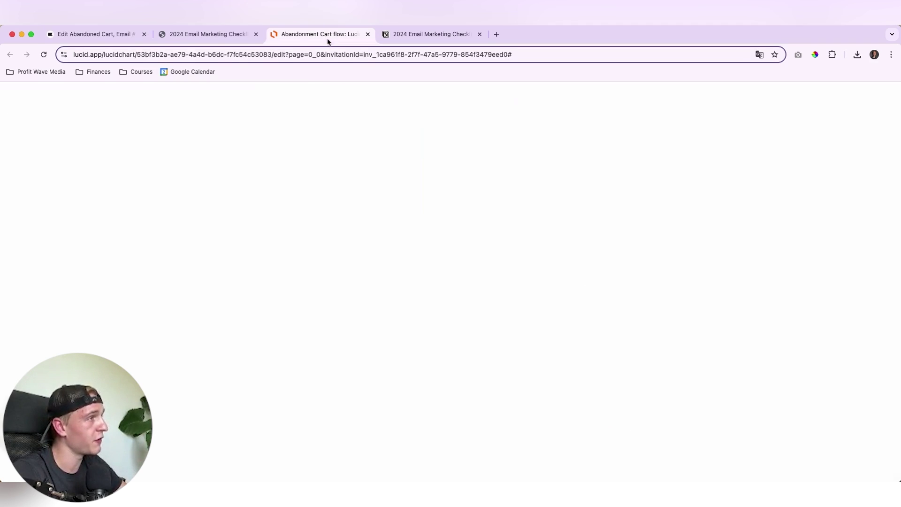
scroll(405, 217, "up", 5)
scroll(405, 217, "up", 6)
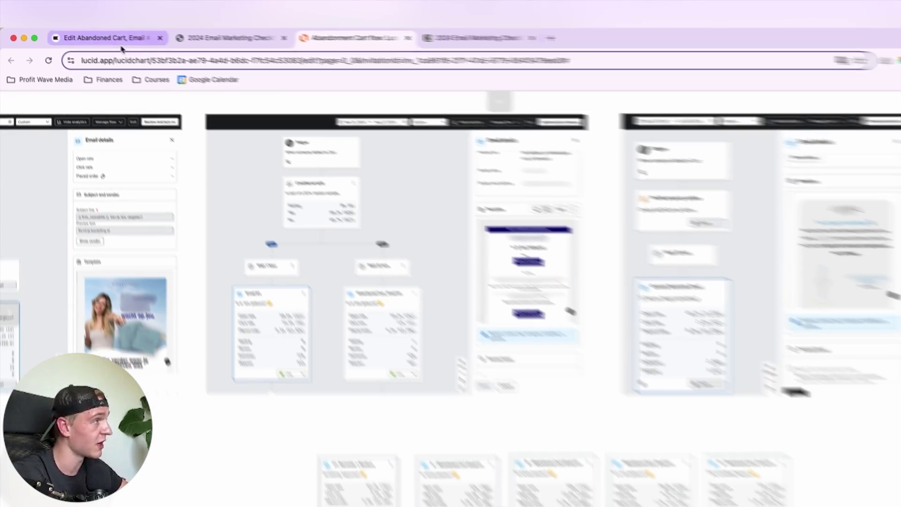
left_click(132, 48)
Clear the link address from the event.Name heading in the product split block and apply it.
scroll(424, 294, "down", 5)
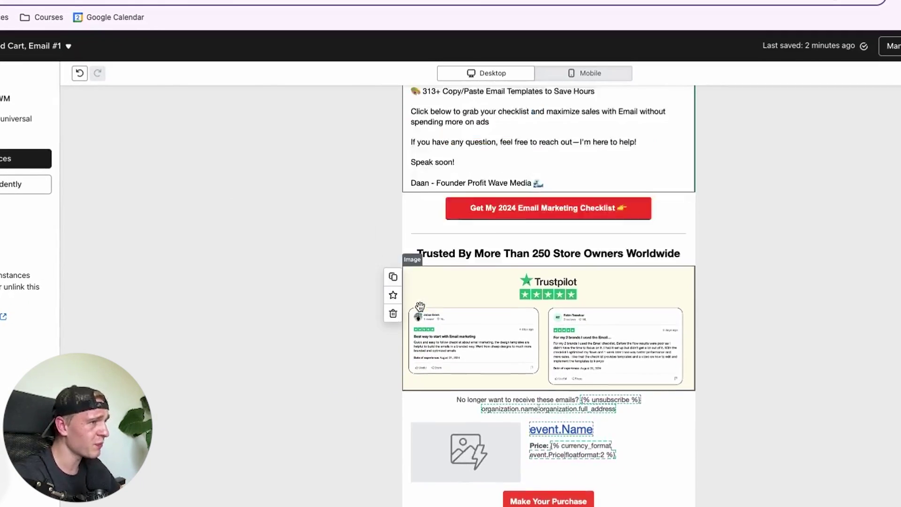
scroll(420, 306, "up", 10)
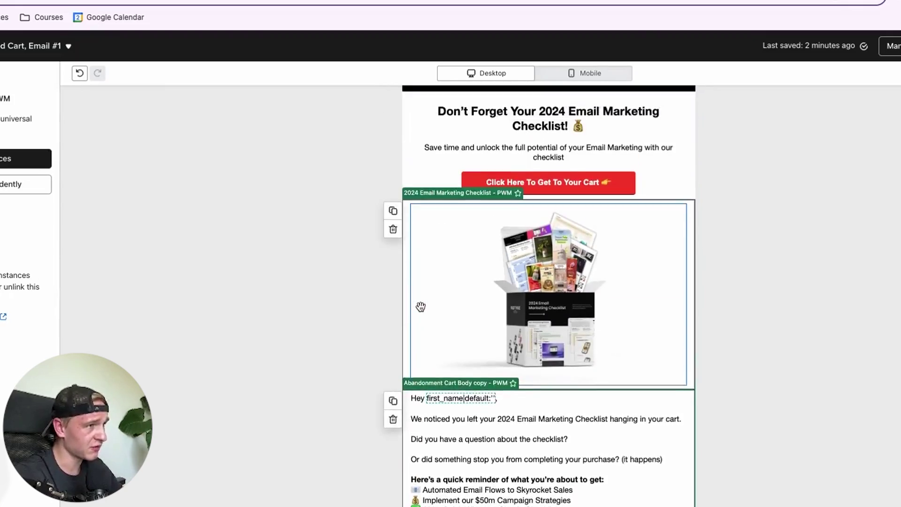
scroll(449, 324, "down", 10)
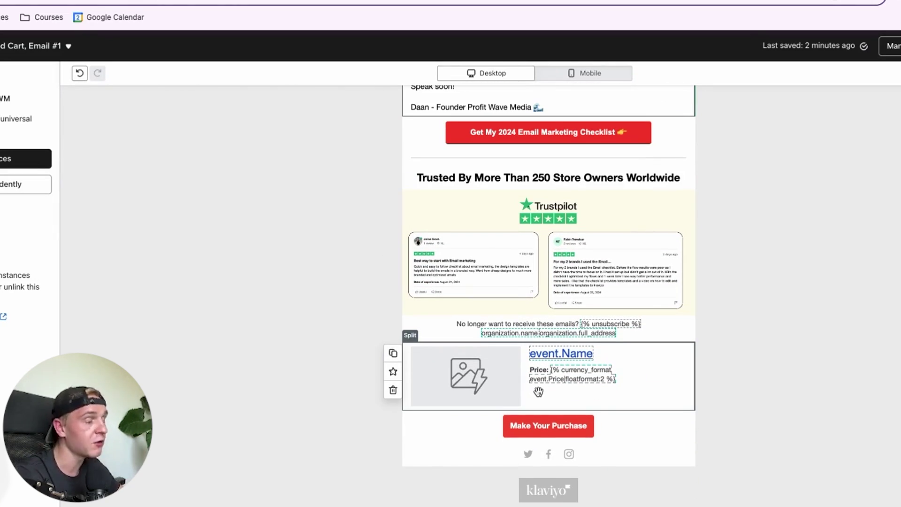
left_click(538, 392)
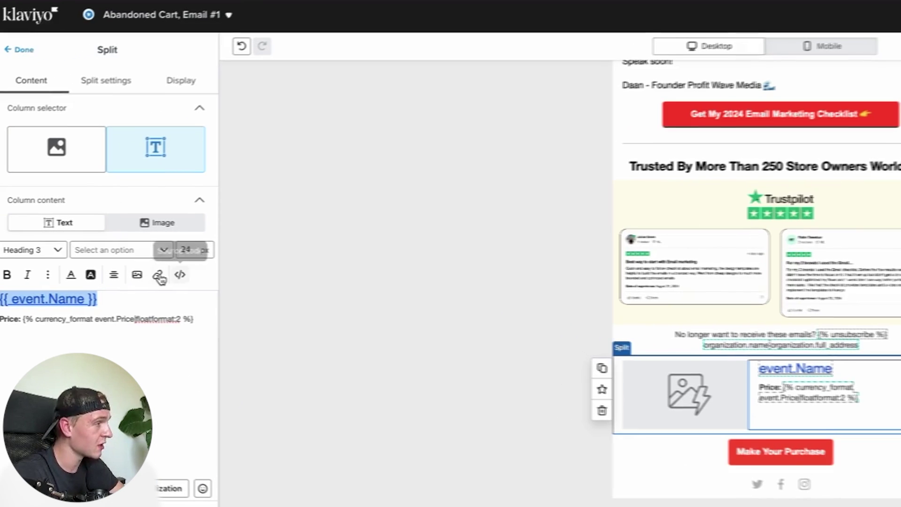
left_click(159, 276)
left_click_drag(238, 318, 161, 318)
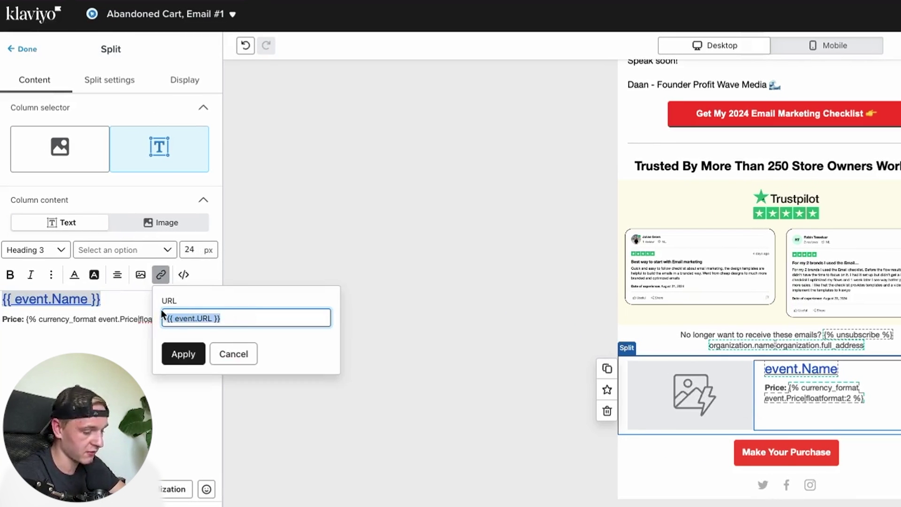
key("BackSpace")
left_click(177, 353)
left_click(124, 356)
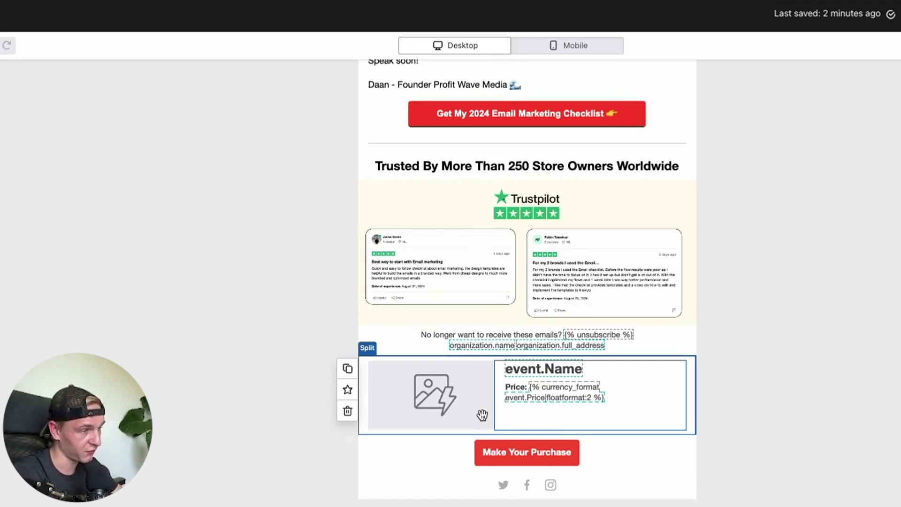
scroll(482, 415, "up", 1)
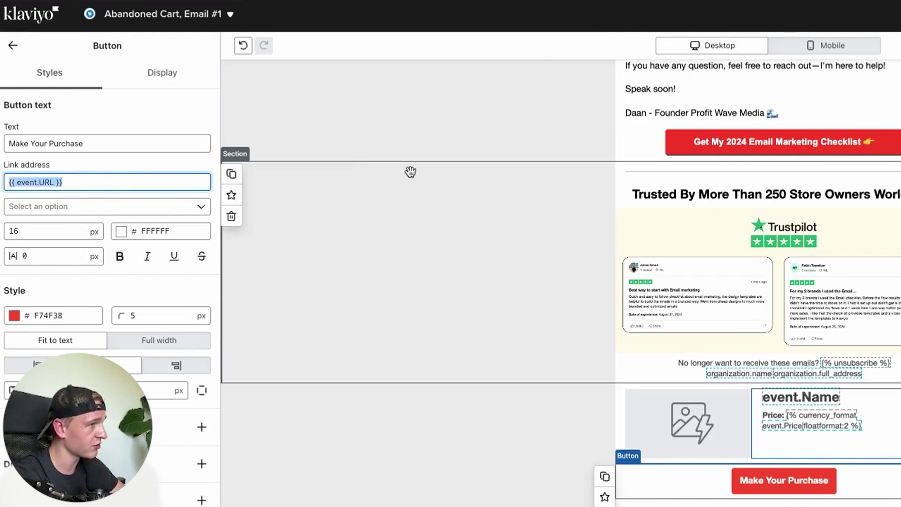
Unlink the Get My 2024 Email Marketing Checklist button from universal content and link it to {{ event.URL }}.
left_click(679, 150)
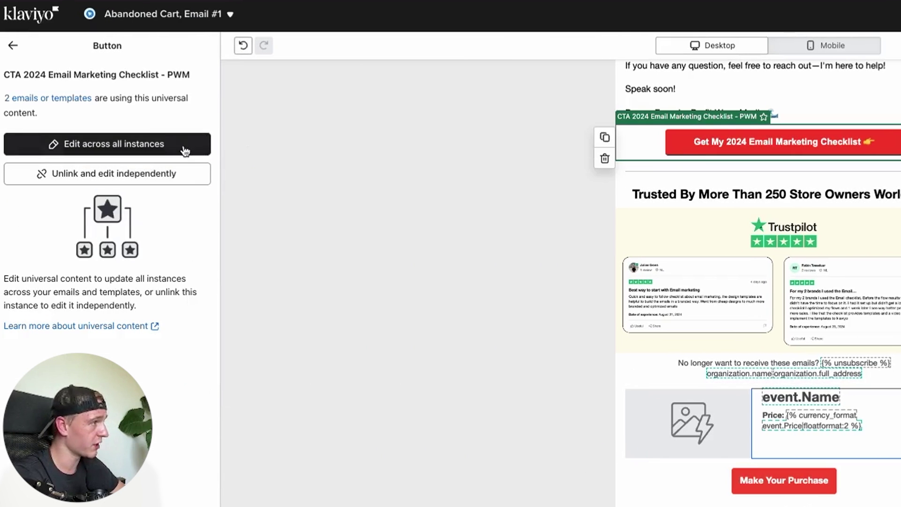
left_click(149, 181)
left_click(62, 188)
key("ctrl+v")
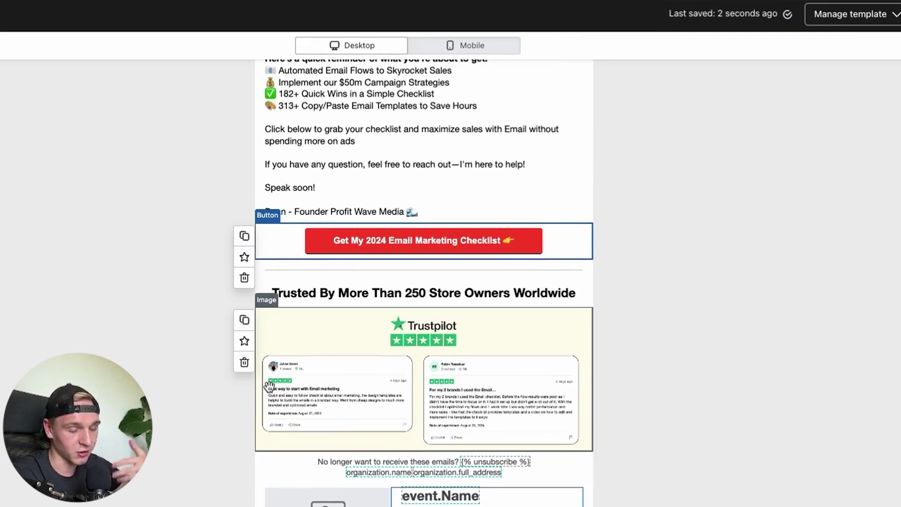
scroll(269, 386, "up", 10)
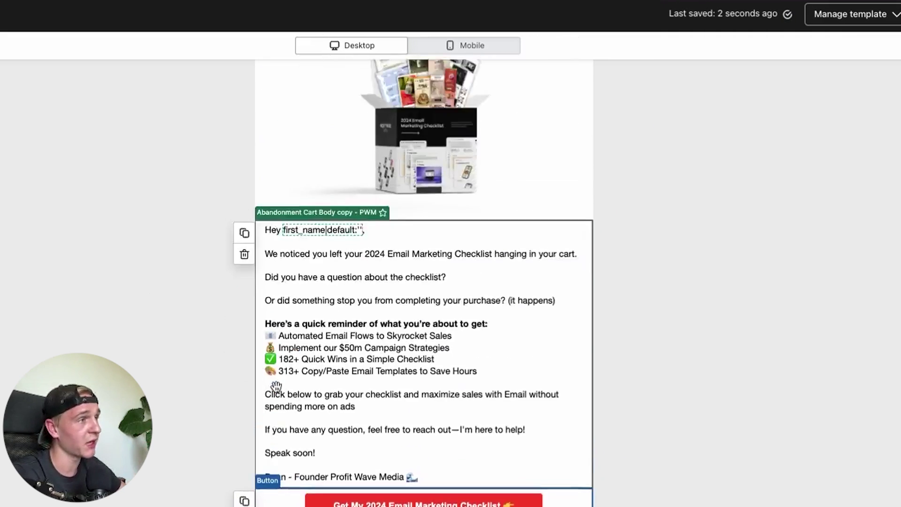
Unlink the Click Here To Get To Your Cart button and set its link to {{ event.URL }}.
left_click(372, 202)
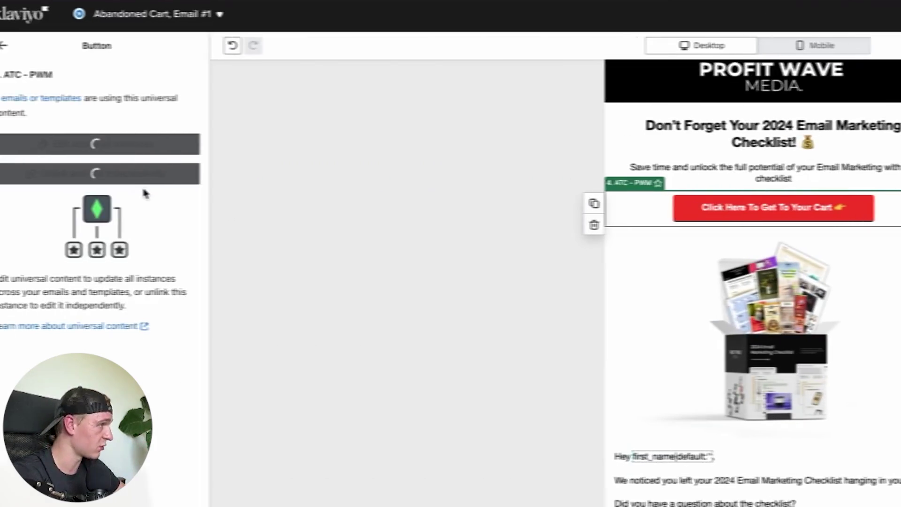
left_click(132, 183)
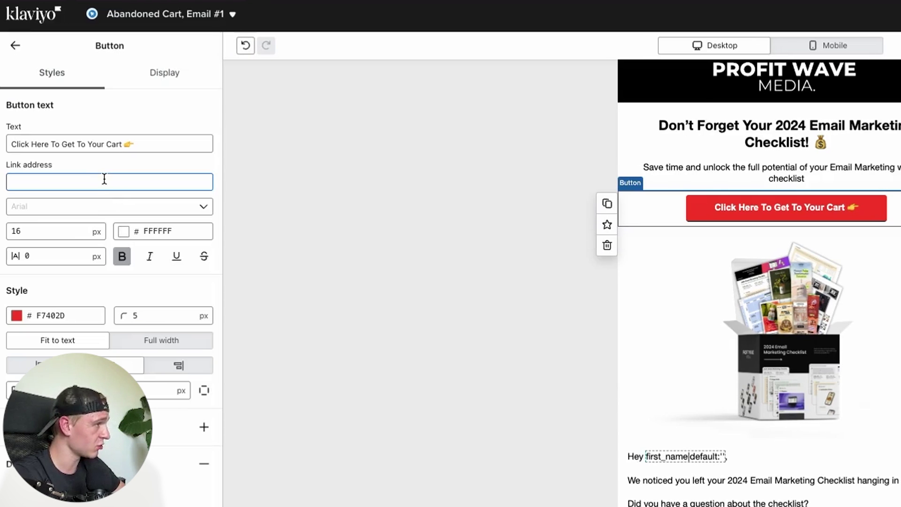
left_click(63, 182)
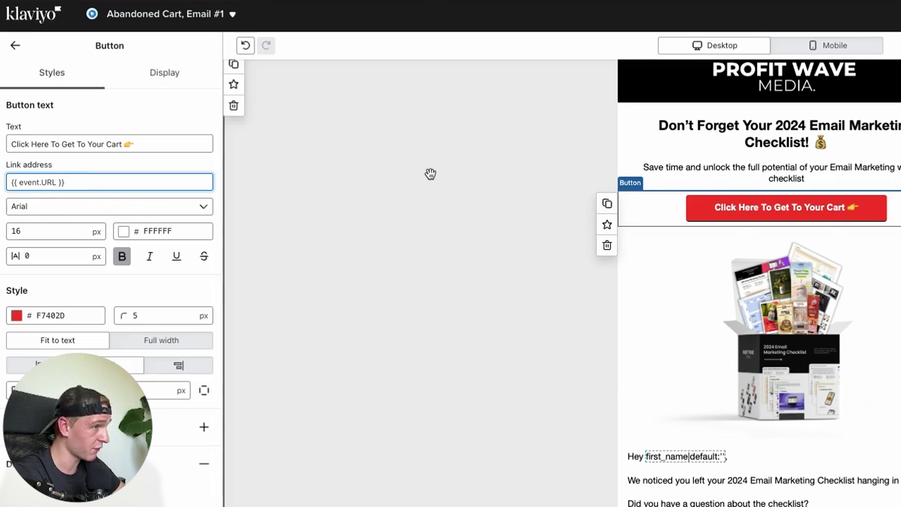
scroll(431, 174, "up", 1)
left_click(783, 114)
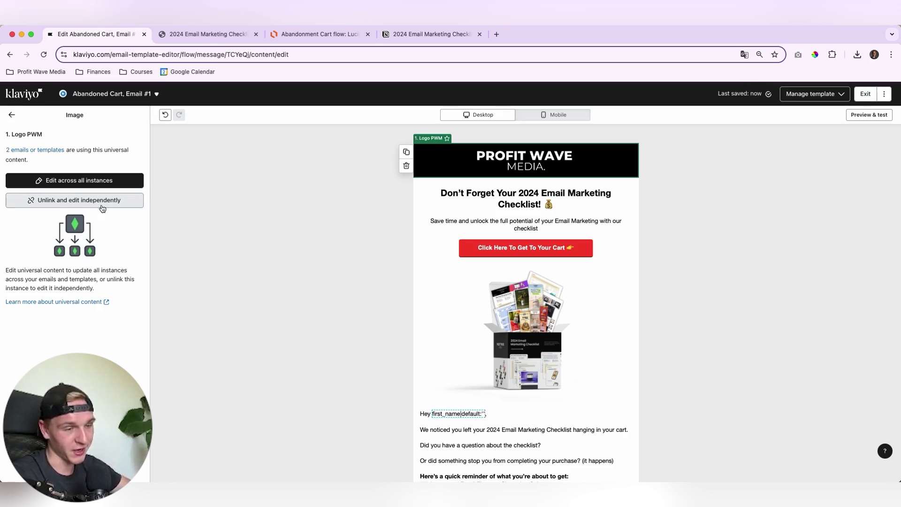
Detach the logo from its shared version and link it to {{ event.URL }}.
left_click(102, 208)
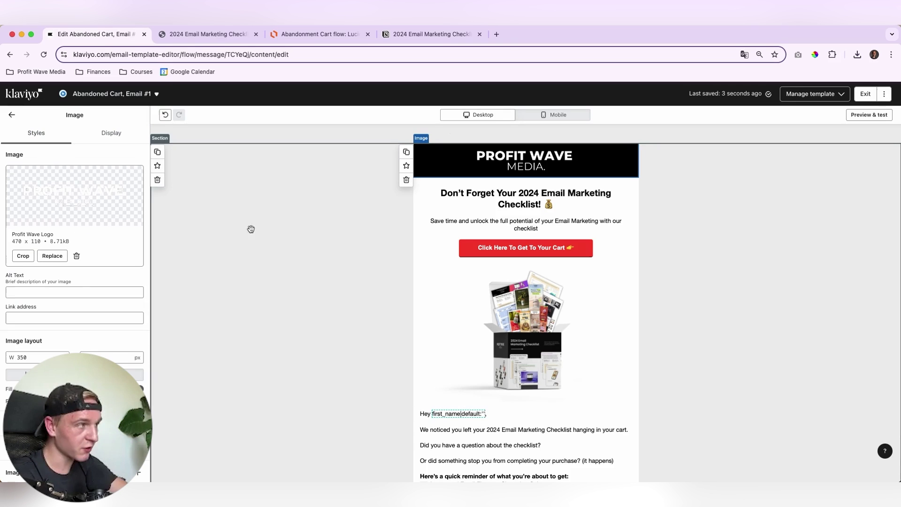
left_click(82, 317)
key("super+v")
Edit the shared checklist image for all emails and publish the update to both emails and templates.
left_click(425, 272)
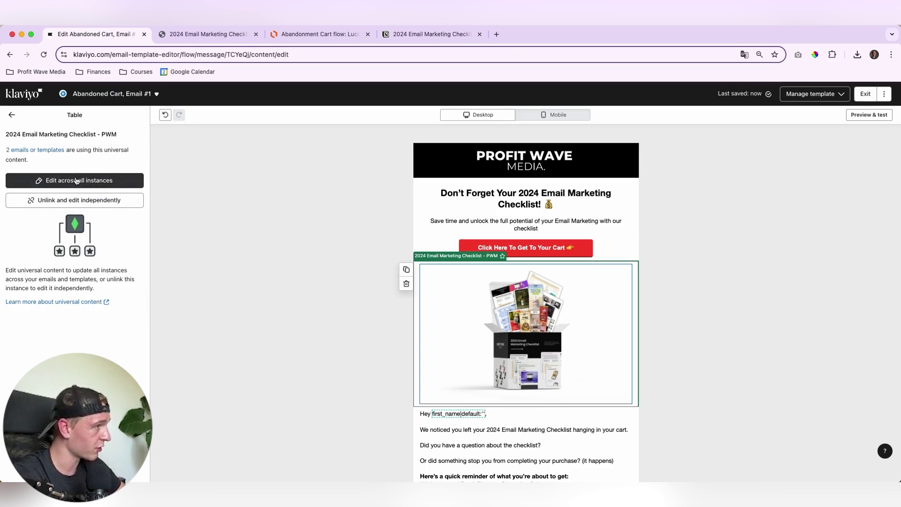
left_click(86, 186)
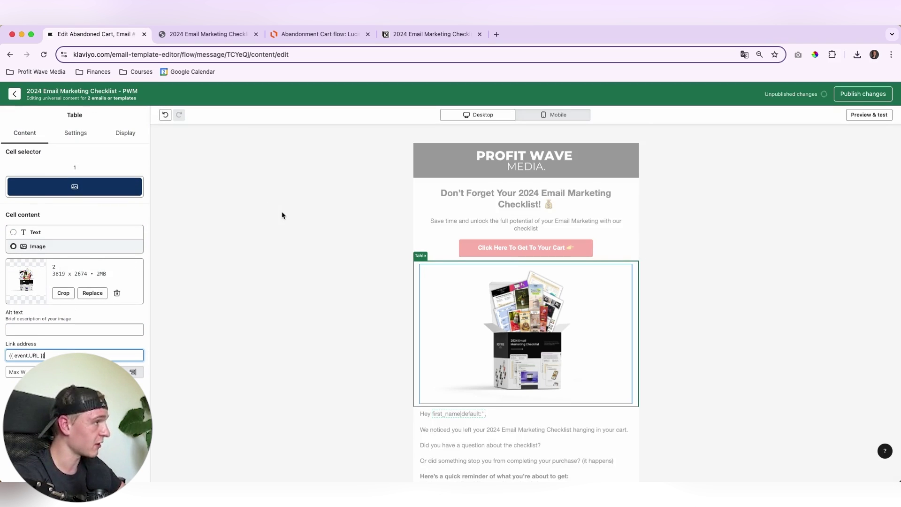
scroll(511, 326, "down", 6)
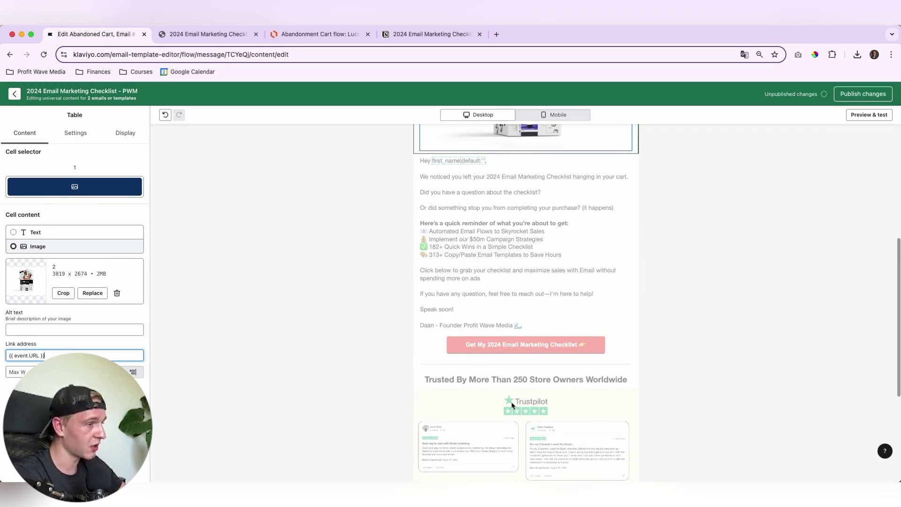
scroll(507, 396, "down", 5)
scroll(499, 339, "up", 2)
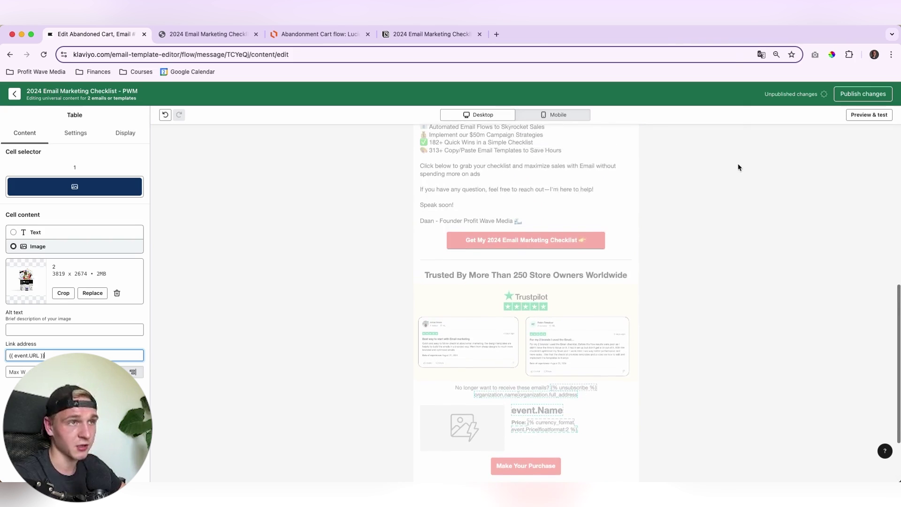
left_click(863, 94)
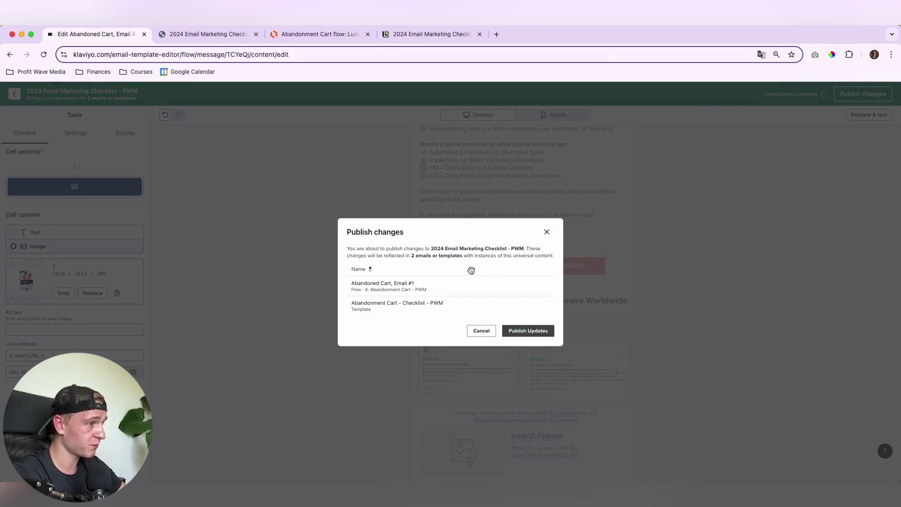
left_click(540, 332)
scroll(469, 247, "up", 5)
Delete the Make Your Purchase button, the social links block and the empty leftover section.
scroll(476, 238, "down", 4)
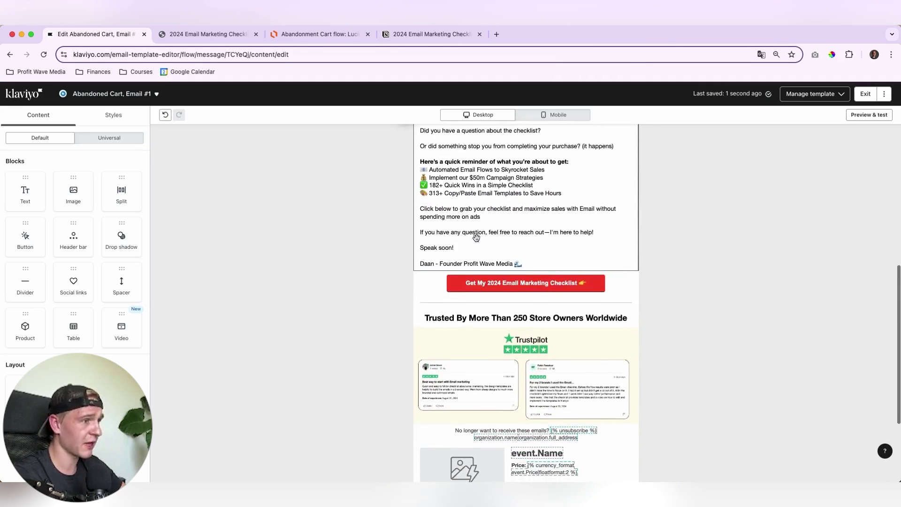
scroll(476, 238, "down", 3)
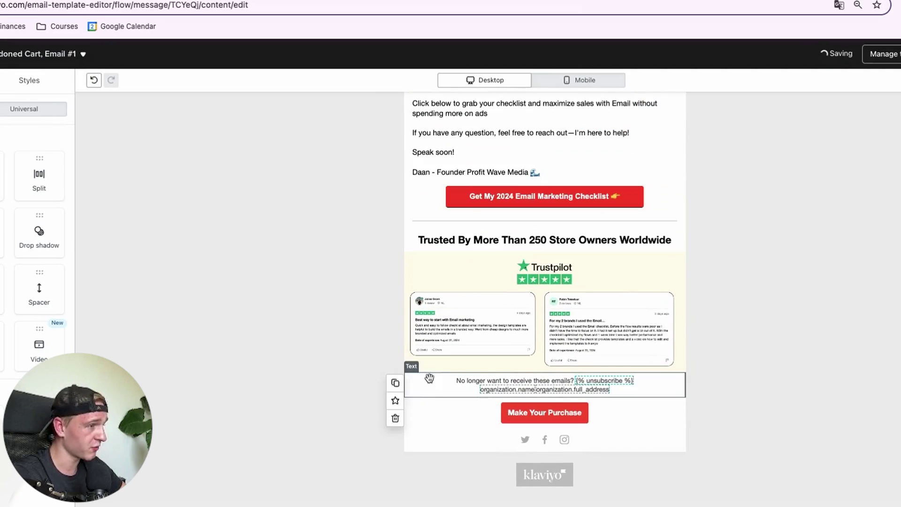
left_click(395, 444)
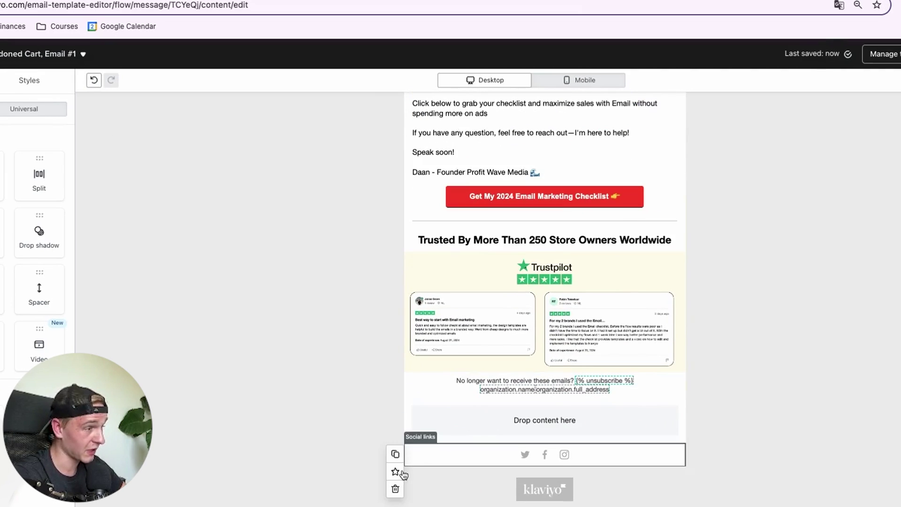
left_click(396, 489)
left_click(414, 441)
key("Delete")
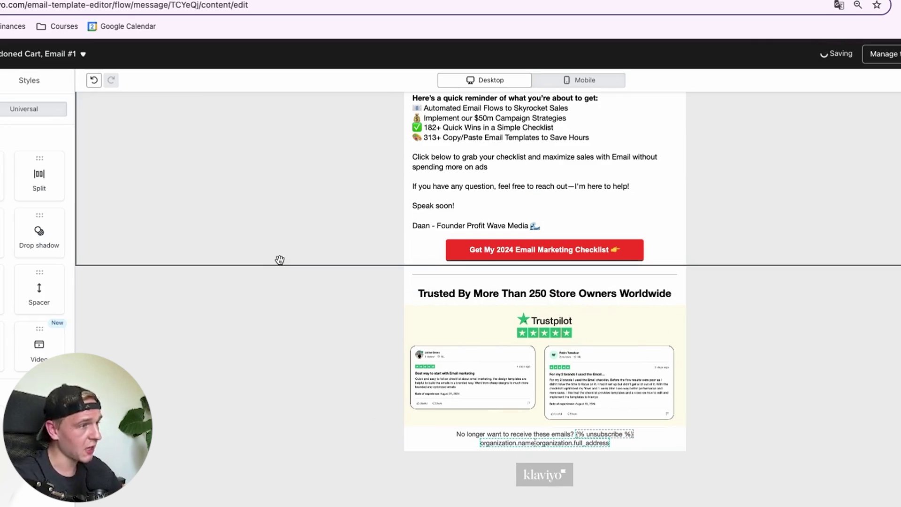
scroll(282, 259, "up", 8)
scroll(284, 258, "down", 5)
scroll(285, 257, "up", 7)
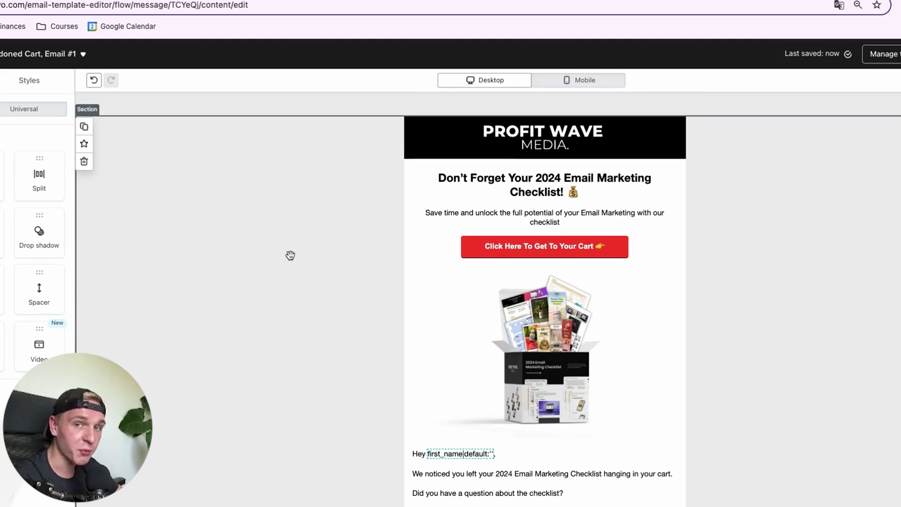
scroll(331, 260, "down", 2)
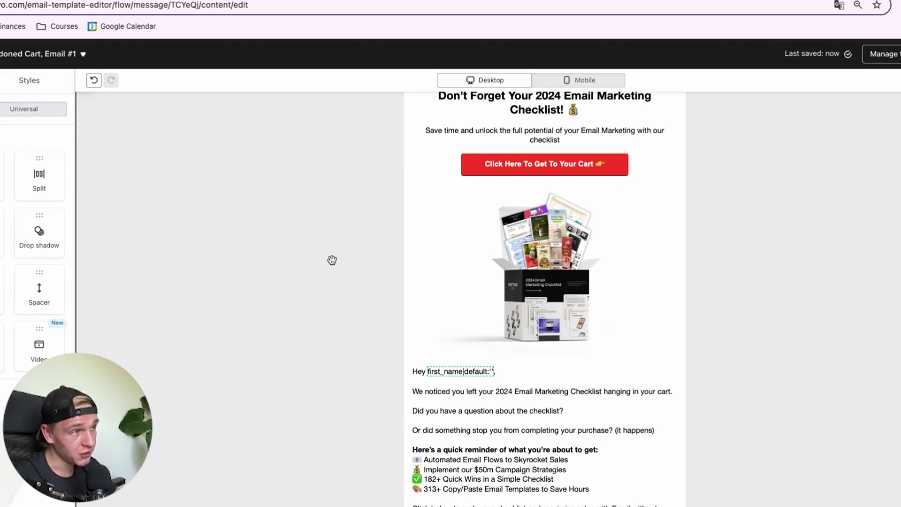
scroll(332, 260, "down", 1)
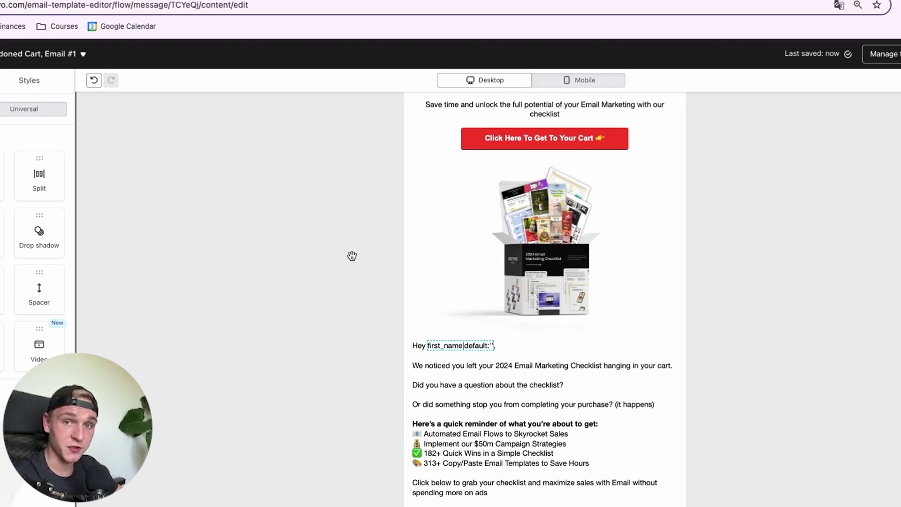
scroll(400, 276, "down", 8)
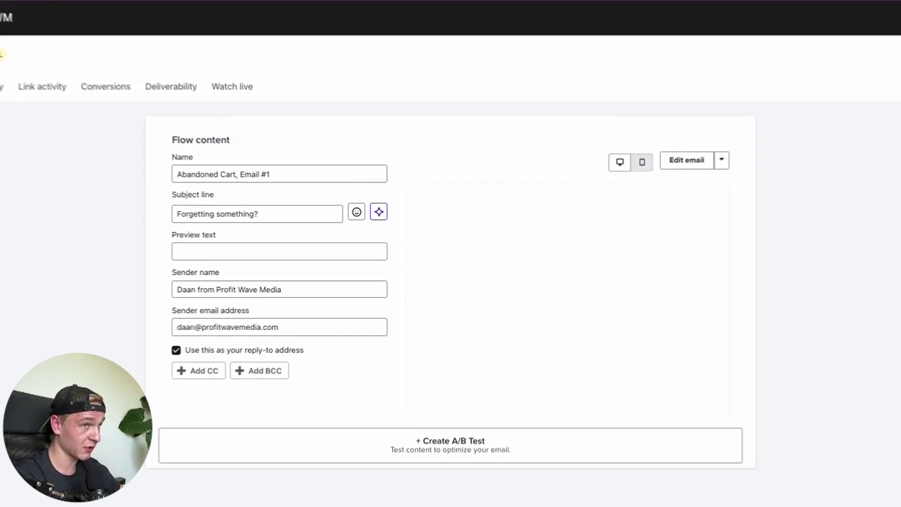
Replace the subject line with 'Status update about your order', with a lowercase 'update'.
scroll(619, 313, "down", 10)
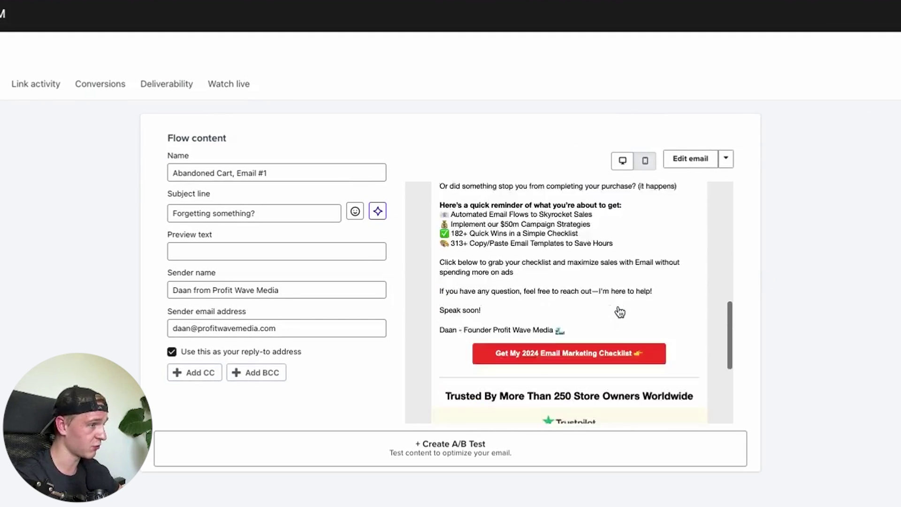
scroll(619, 312, "up", 10)
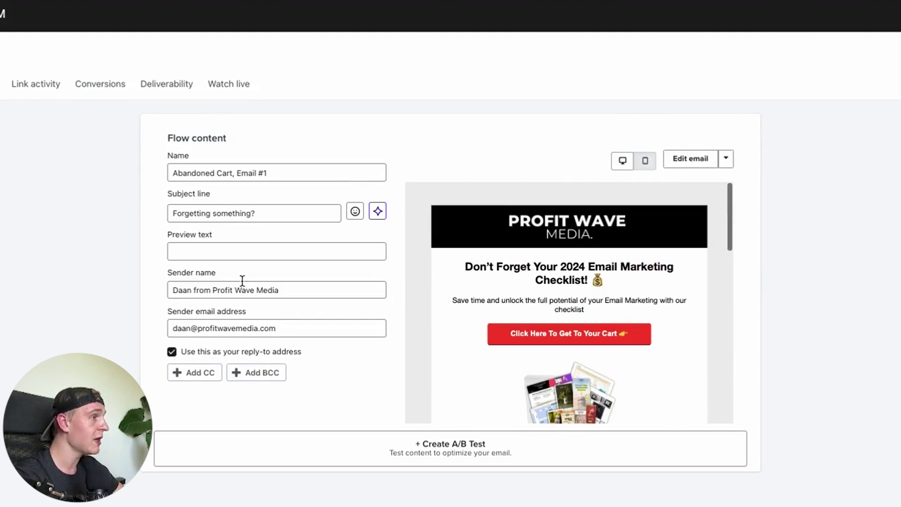
left_click(249, 216)
left_click_drag(256, 214, 172, 216)
left_click(270, 216)
triple_click(261, 216)
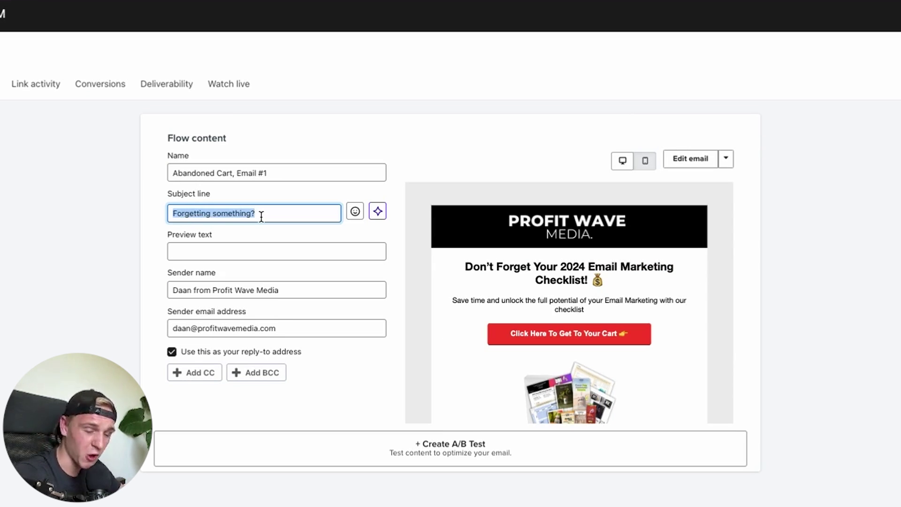
type("Status")
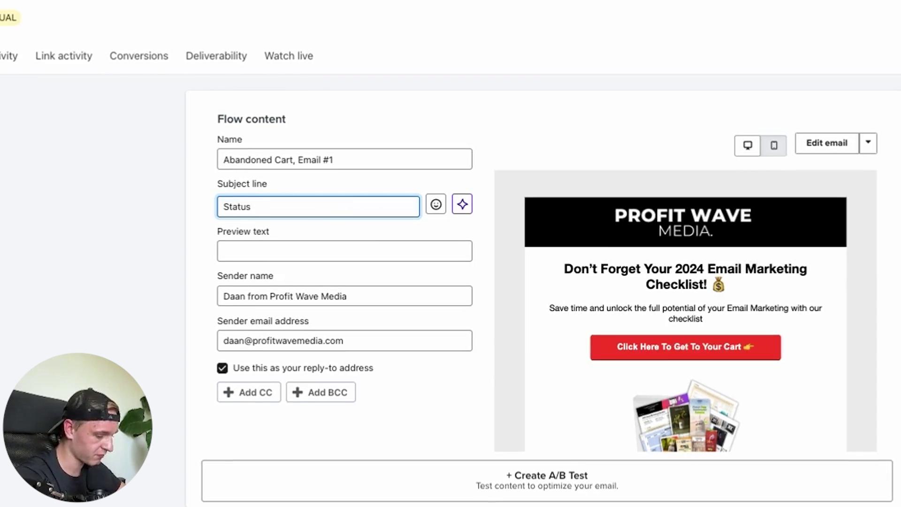
type(" Update about your")
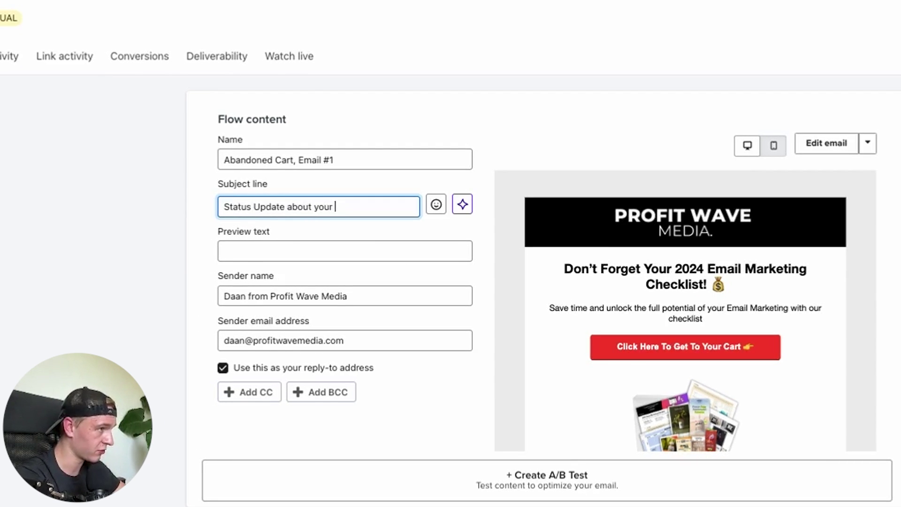
type(" order")
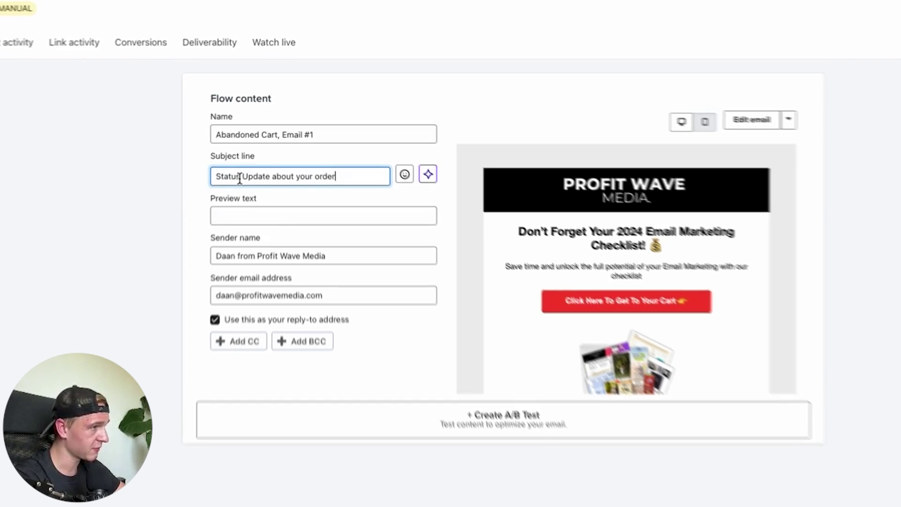
left_click(241, 177)
key("Delete")
type("u")
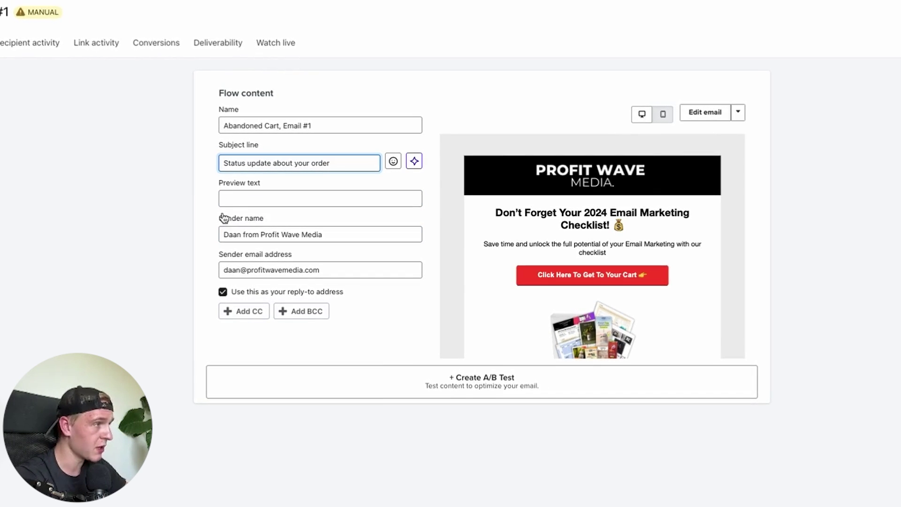
Enter the preview text 'Don't leave this behind', leaving the sender name unchanged.
left_click(328, 203)
type("Don't leave")
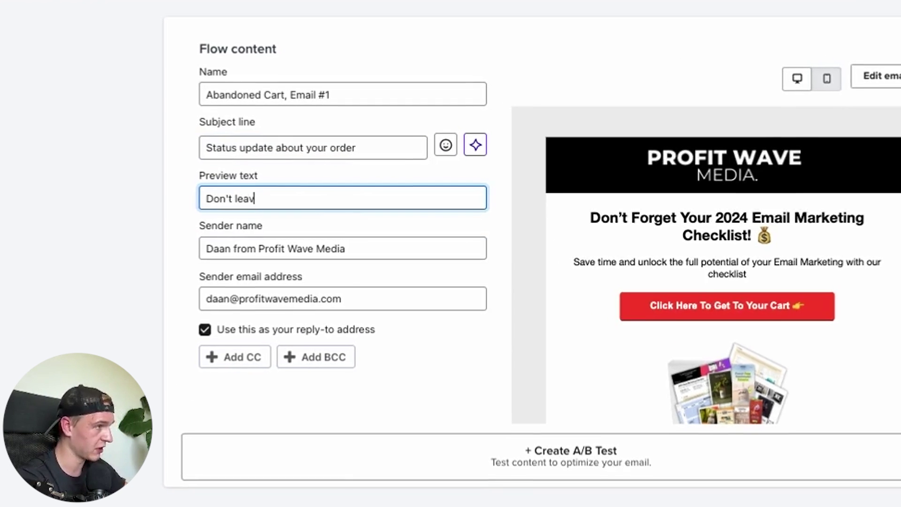
type(" this begin")
key("BackSpace")
key("BackSpace")
key("BackSpace")
type("hind")
left_click(98, 225)
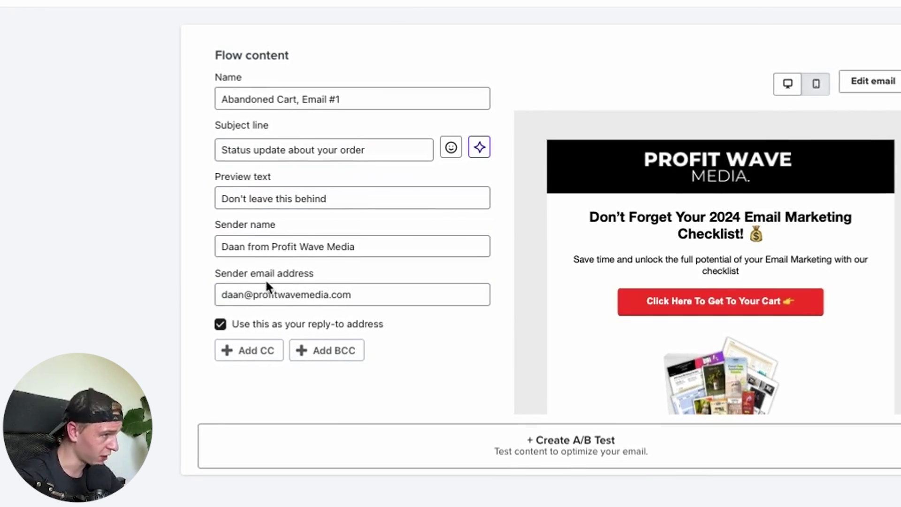
left_click(370, 247)
triple_click(212, 248)
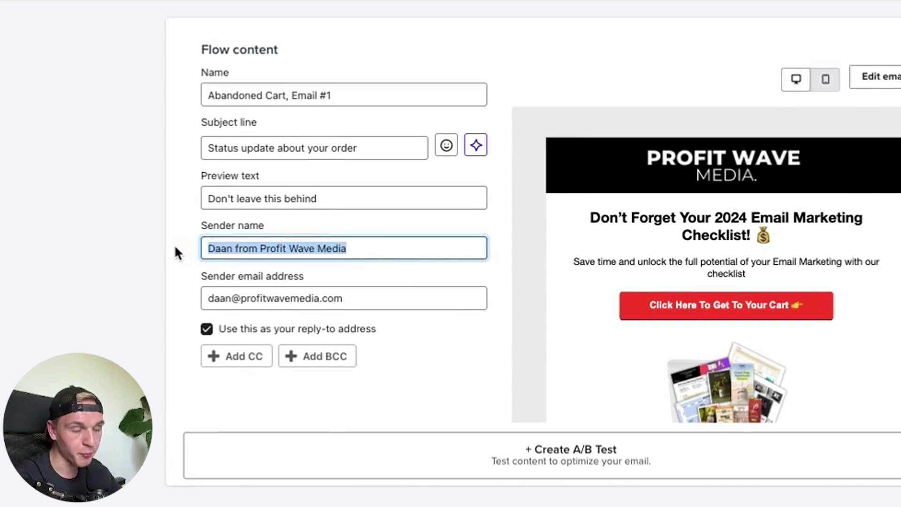
left_click(166, 254)
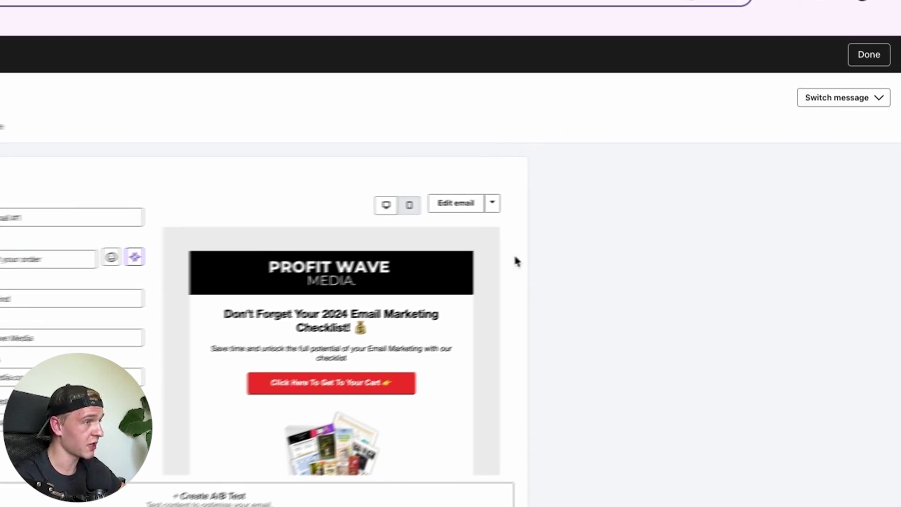
Save the email settings and switch Abandoned Cart, Email #1 from Manual to Live.
left_click(869, 53)
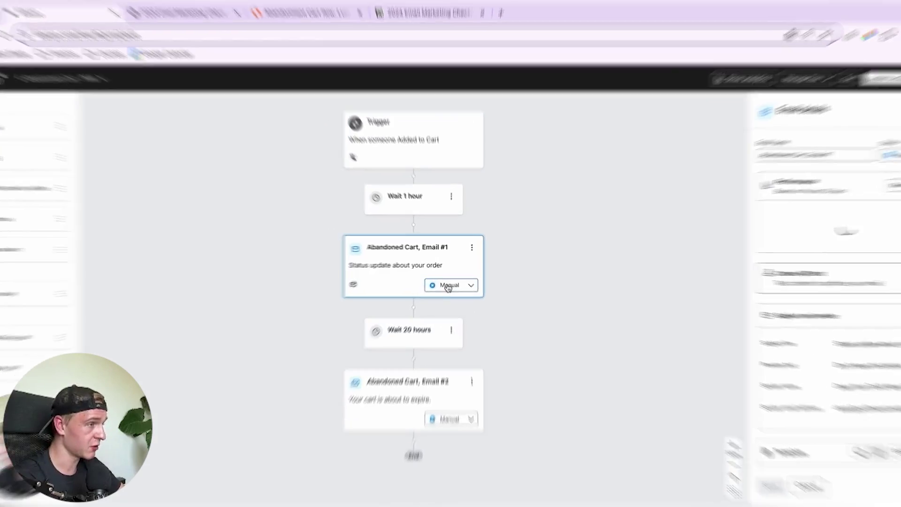
left_click(450, 282)
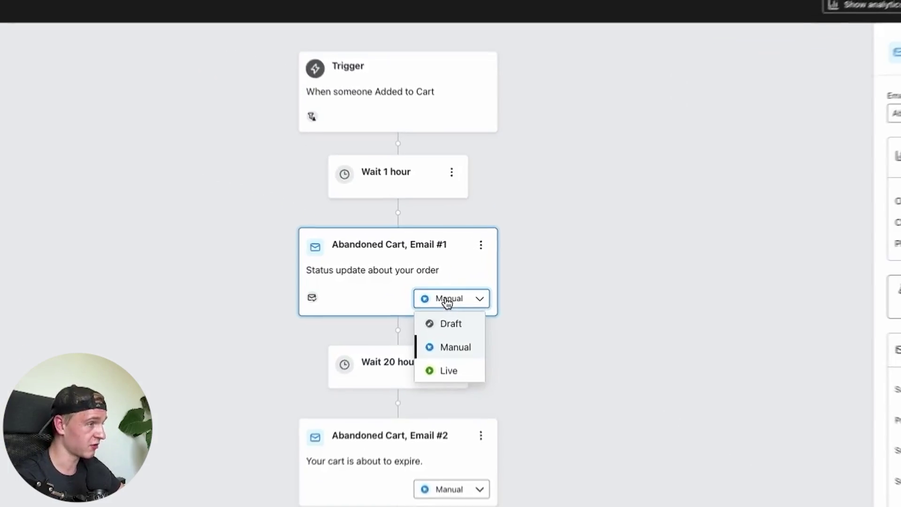
left_click(450, 375)
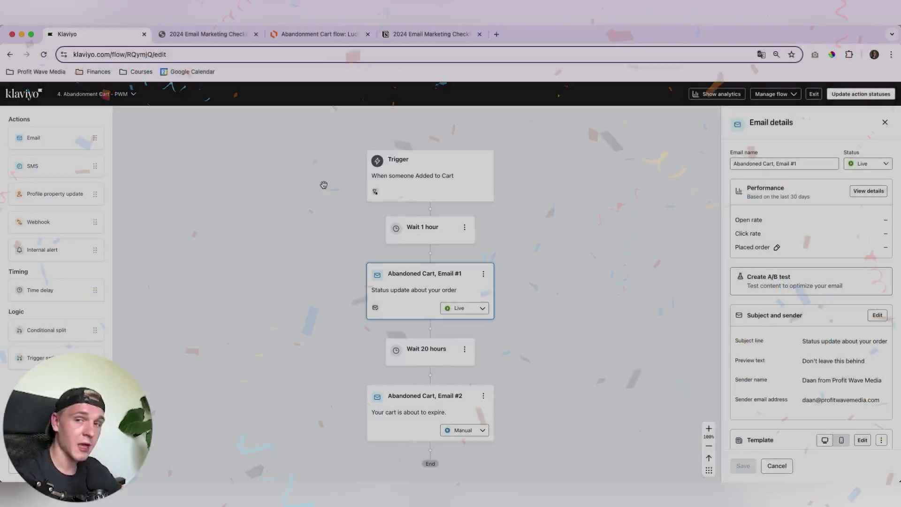
scroll(330, 203, "down", 2)
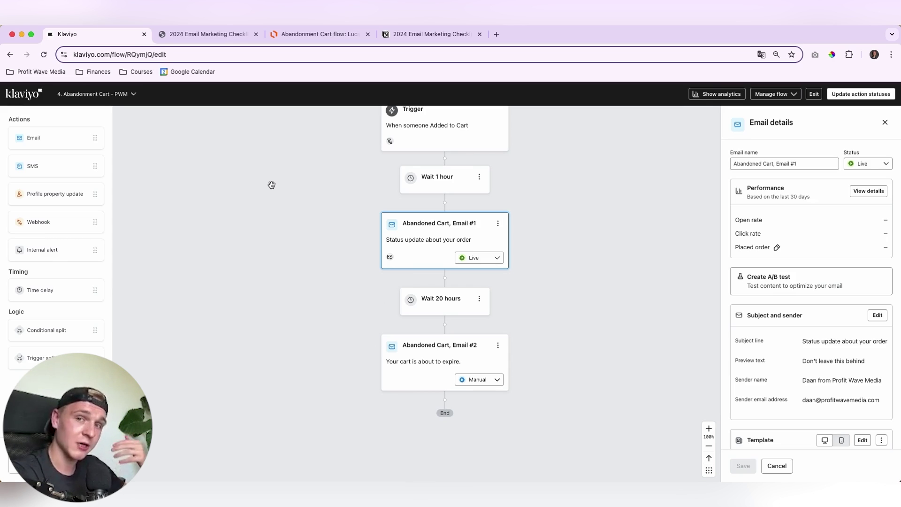
left_click(209, 33)
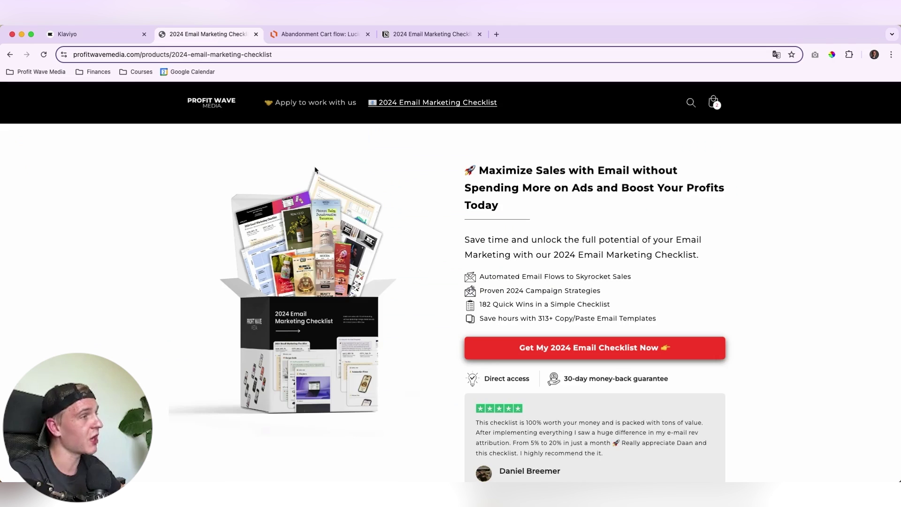
scroll(387, 213, "down", 3)
scroll(387, 213, "down", 5)
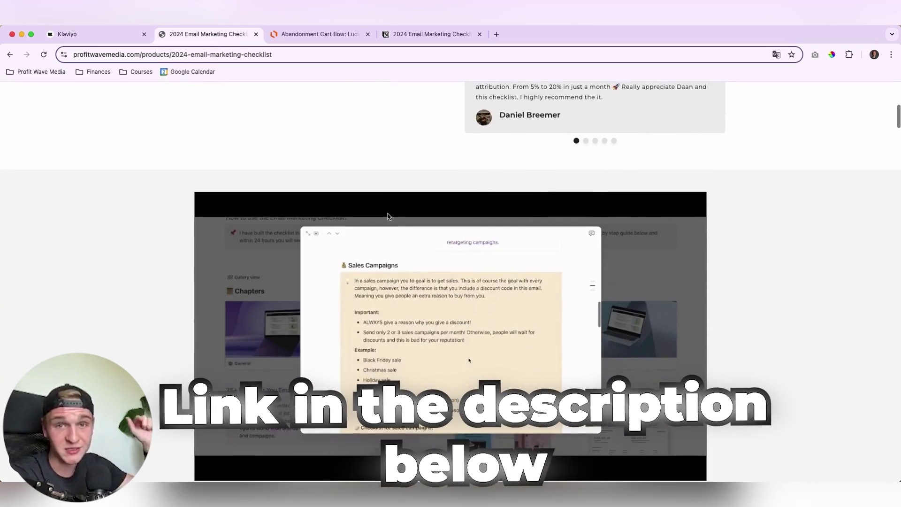
scroll(387, 213, "up", 8)
left_click(146, 35)
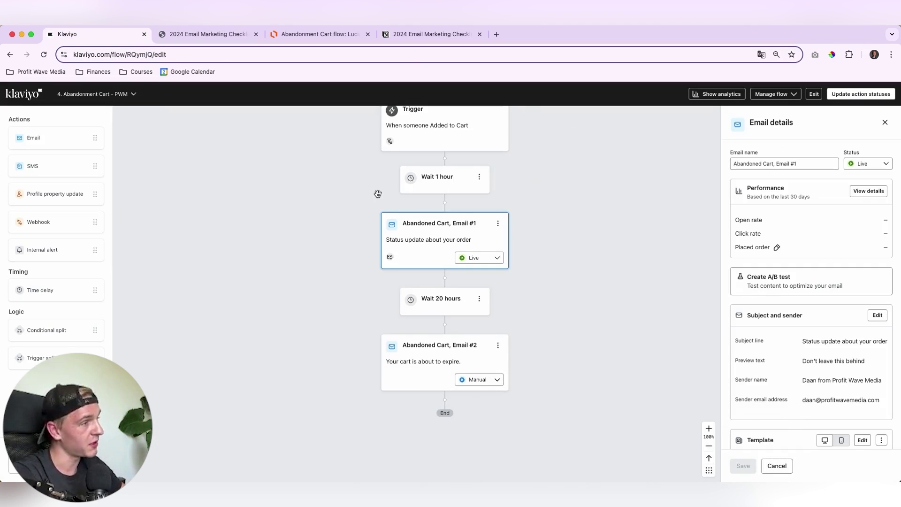
scroll(347, 185, "up", 2)
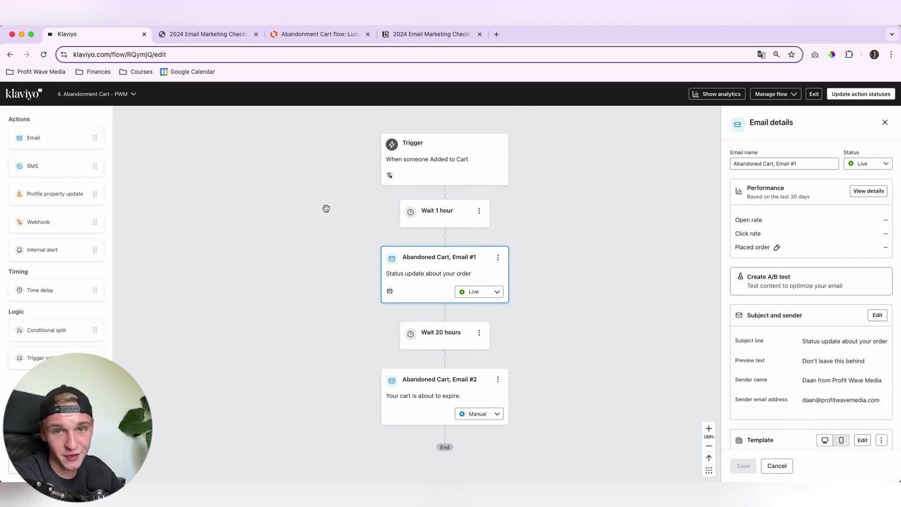